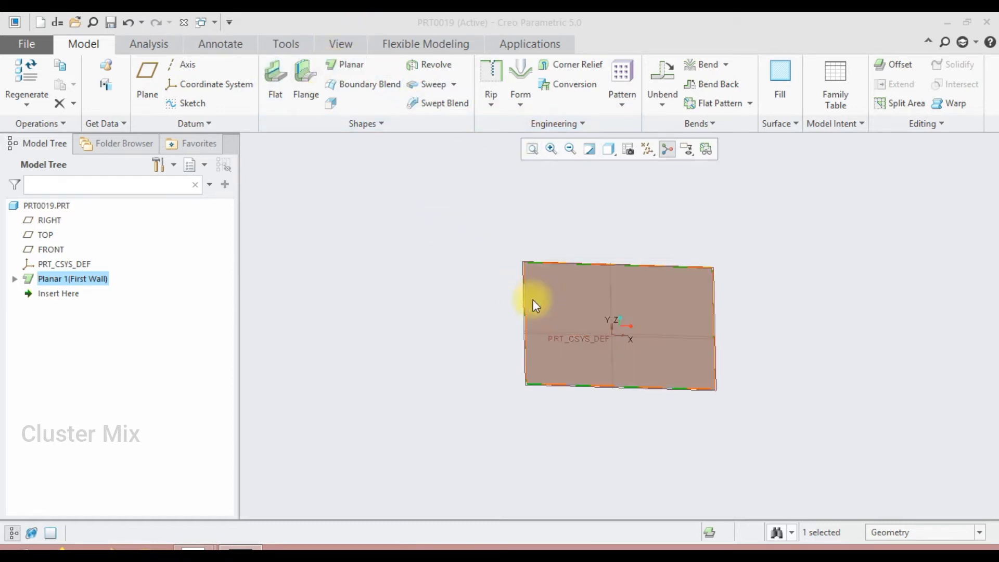
Edit the definition of the first planar wall and set its thickness to 1.
middle_drag(532, 298, 531, 286)
click(86, 284)
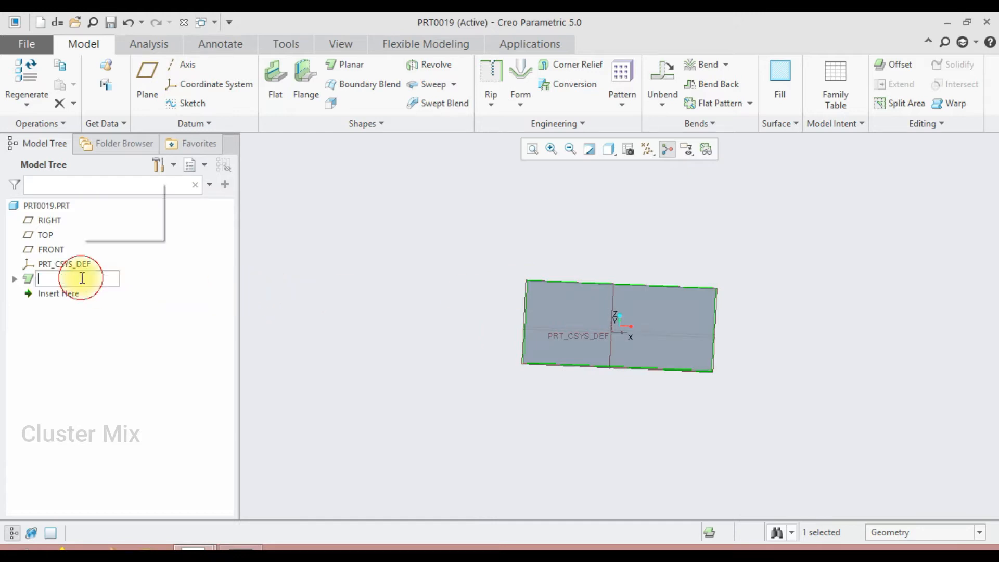
click(110, 191)
double_click(46, 83)
text(1)
key(Return)
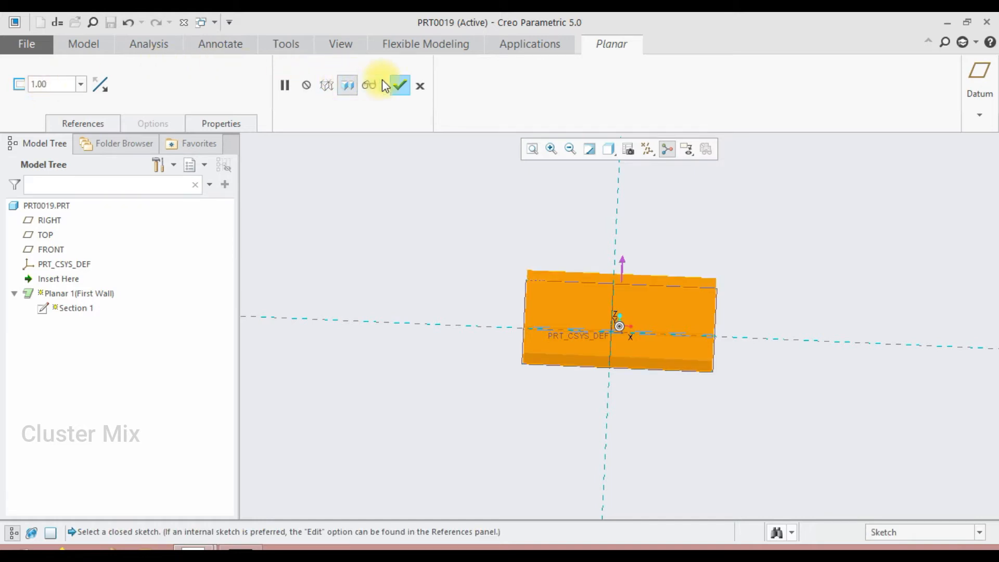
click(398, 85)
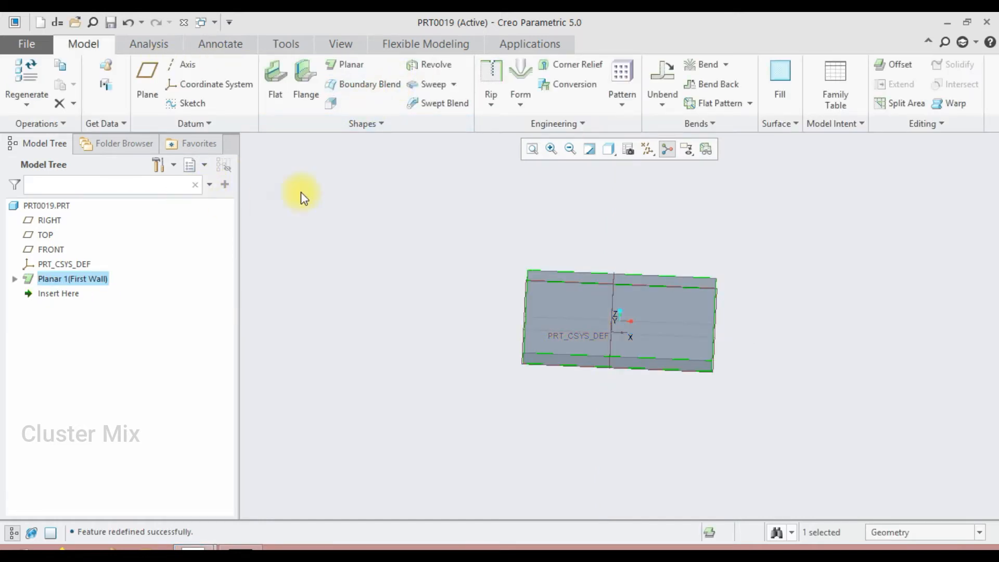
click(546, 211)
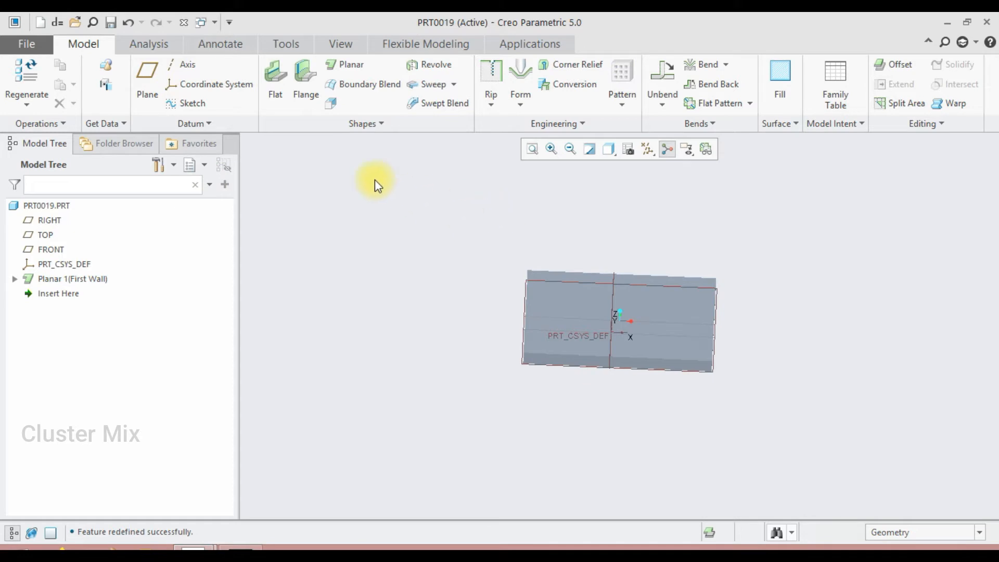
Start a rectangular flat wall, trying the planar wall's long edge before attaching it to the short bottom edge.
click(276, 90)
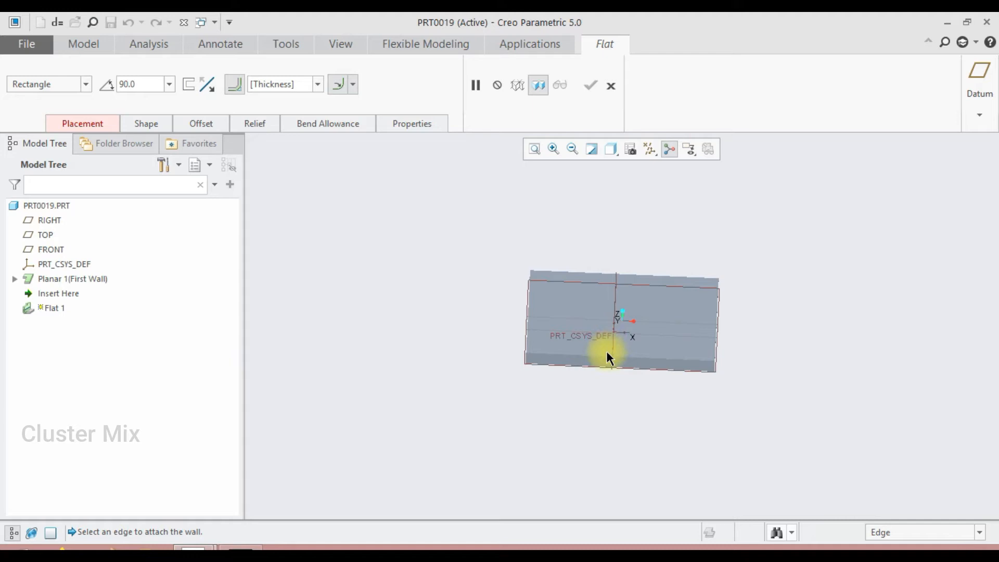
scroll(607, 357, down, 3)
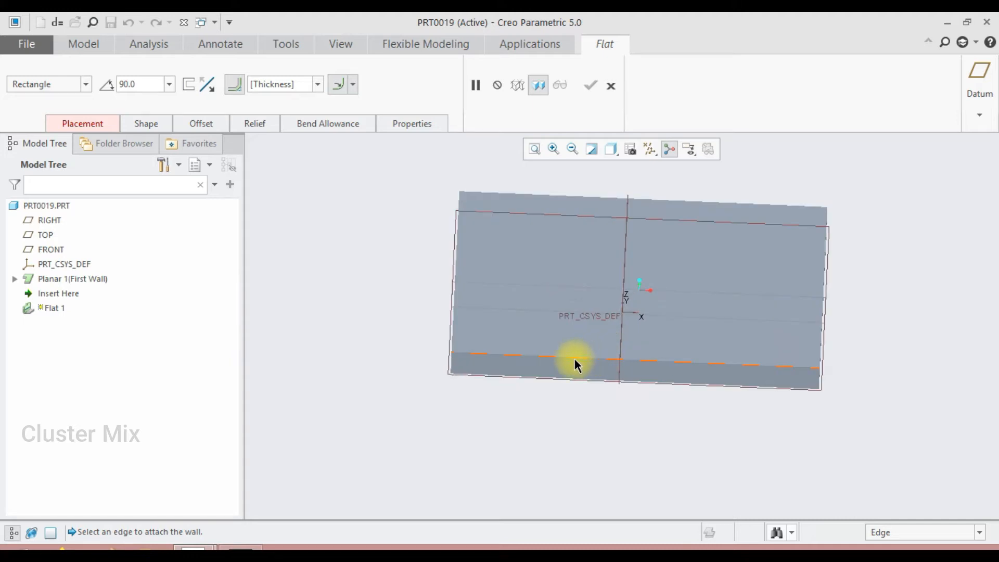
click(575, 358)
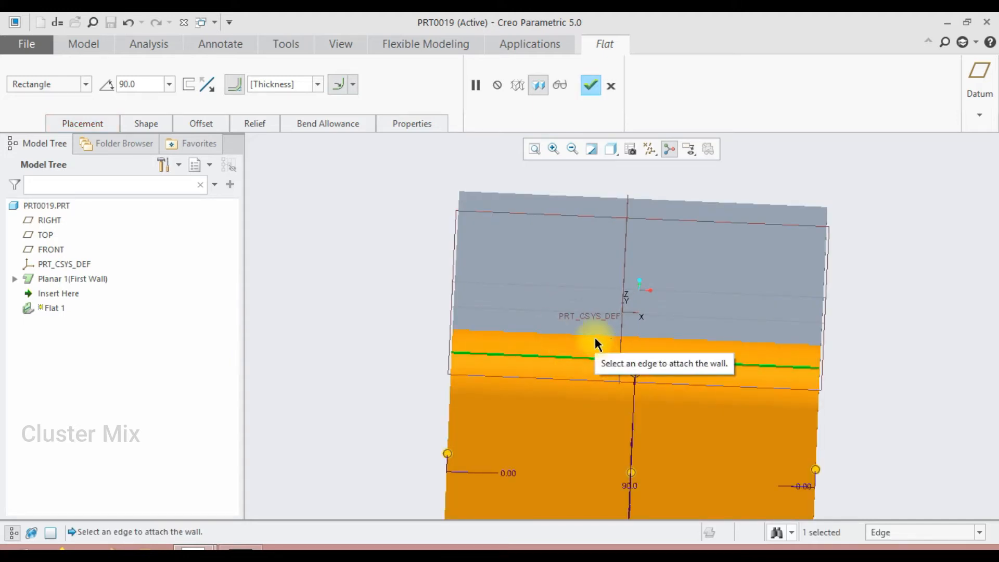
scroll(550, 417, up, 3)
scroll(551, 417, down, 3)
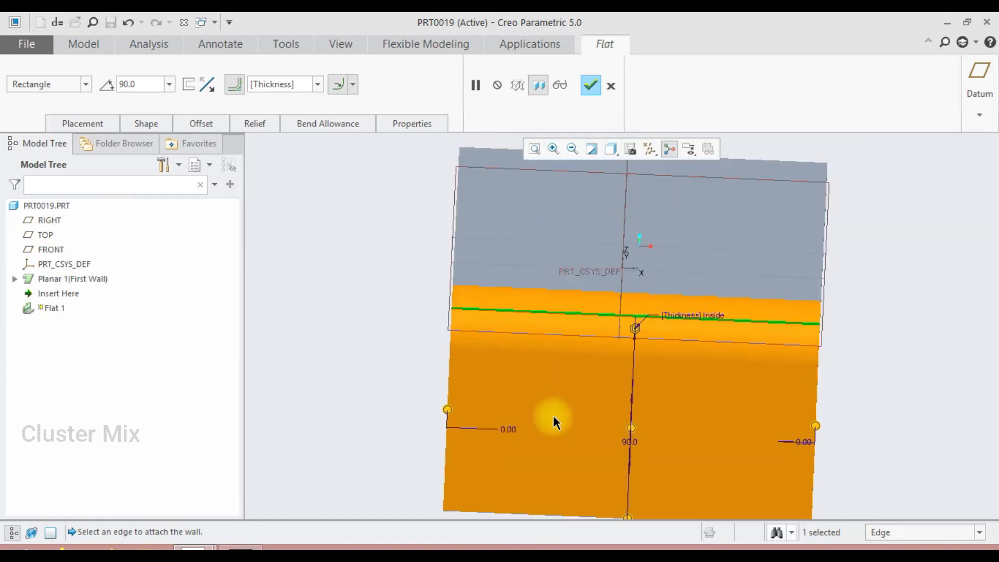
middle_drag(752, 329, 709, 278)
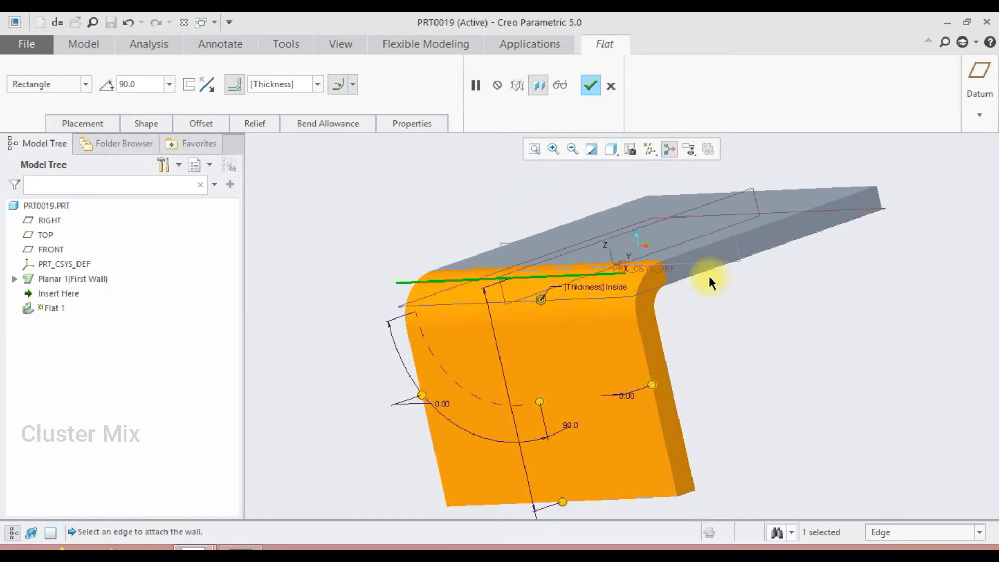
click(720, 266)
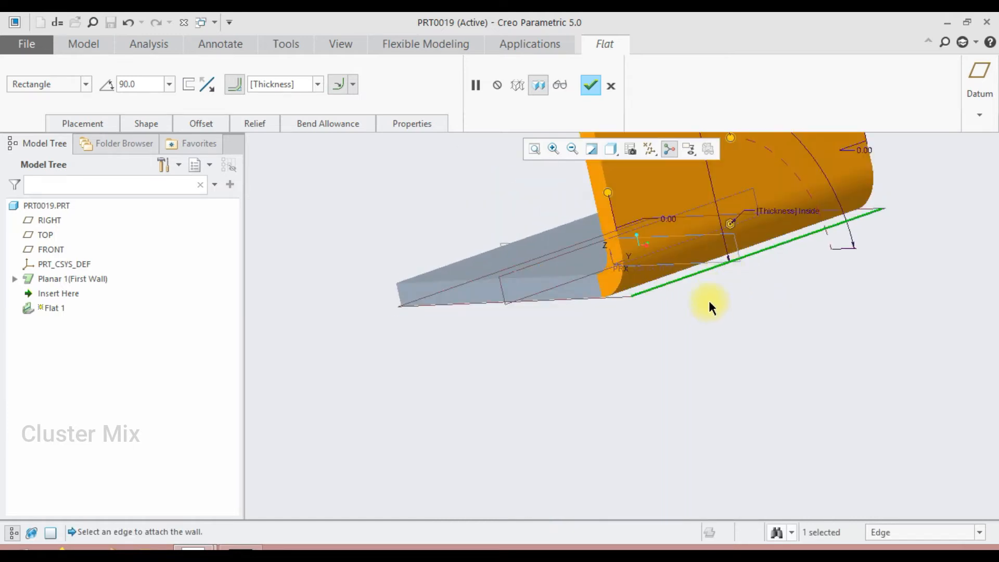
key(ctrl+d)
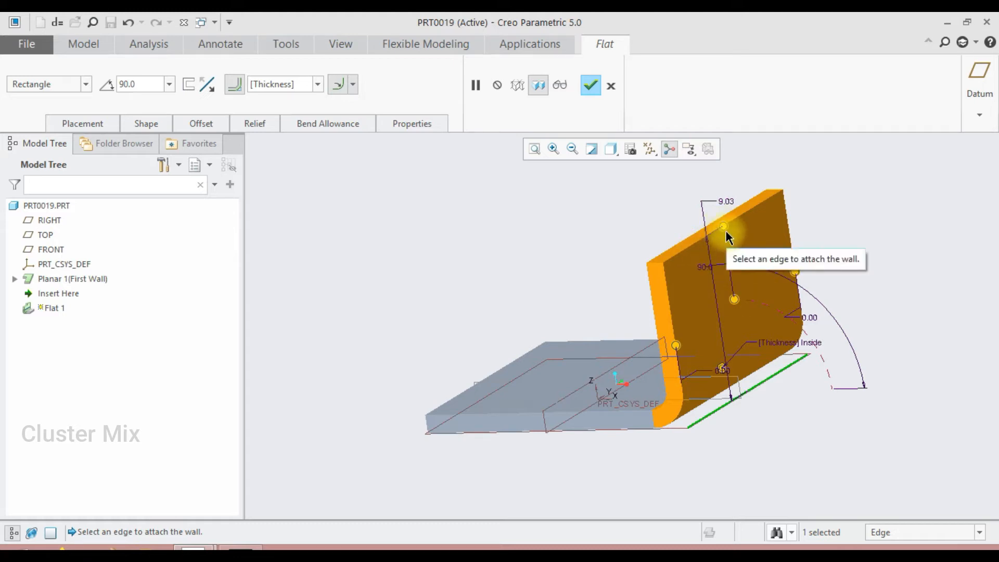
Stretch the flat wall to about 9.81 high with both sides inset, and set its bend angle to about 98°.
drag(720, 218, 686, 294)
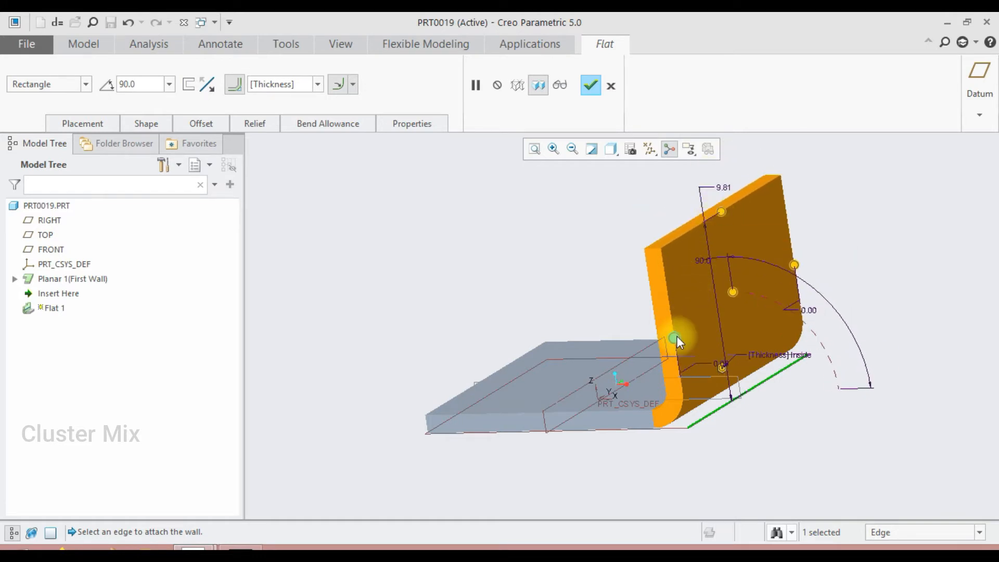
drag(676, 337, 698, 345)
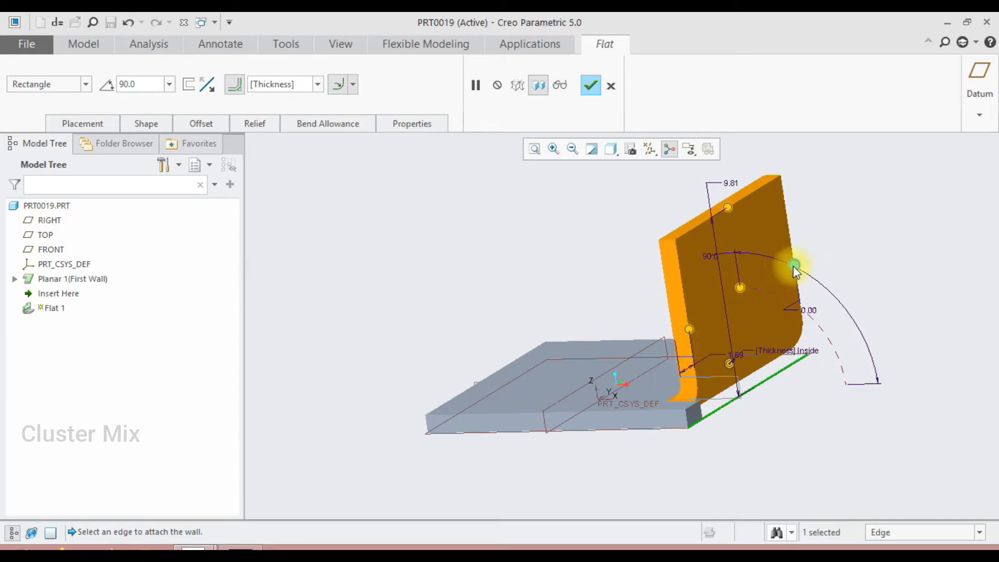
drag(794, 266, 775, 286)
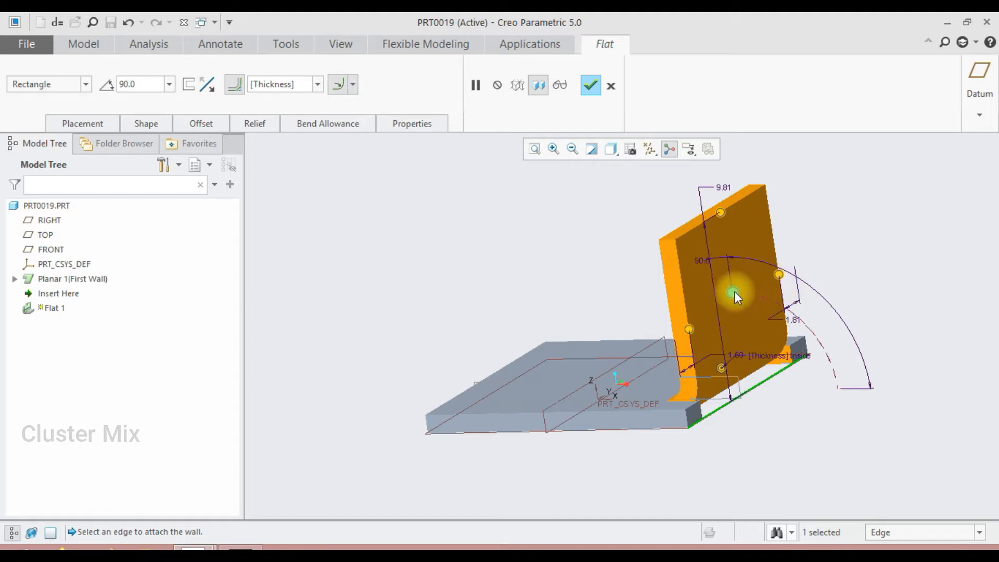
drag(734, 291, 729, 314)
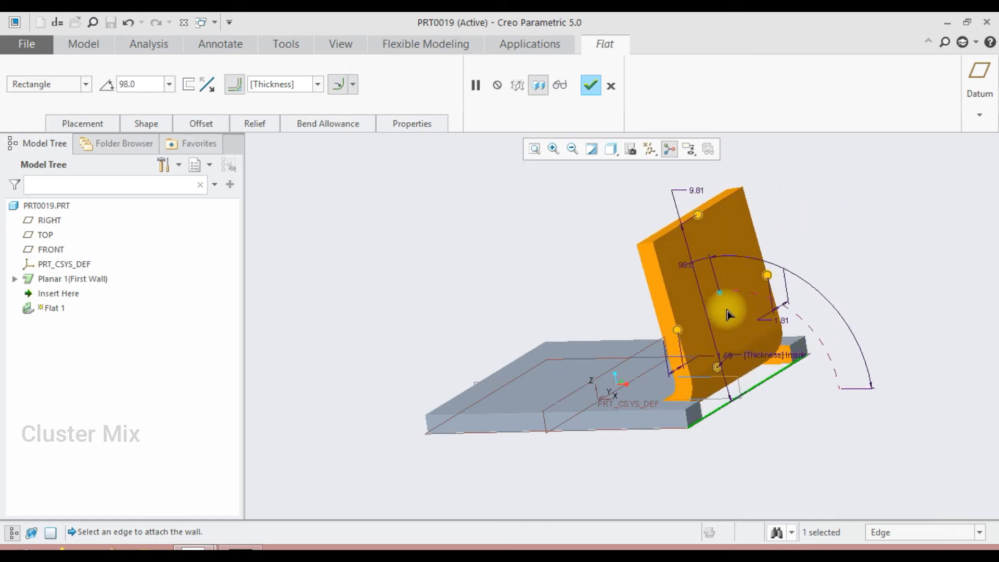
Try placing the flat wall's thickness on the opposite side of the attachment edge.
click(207, 84)
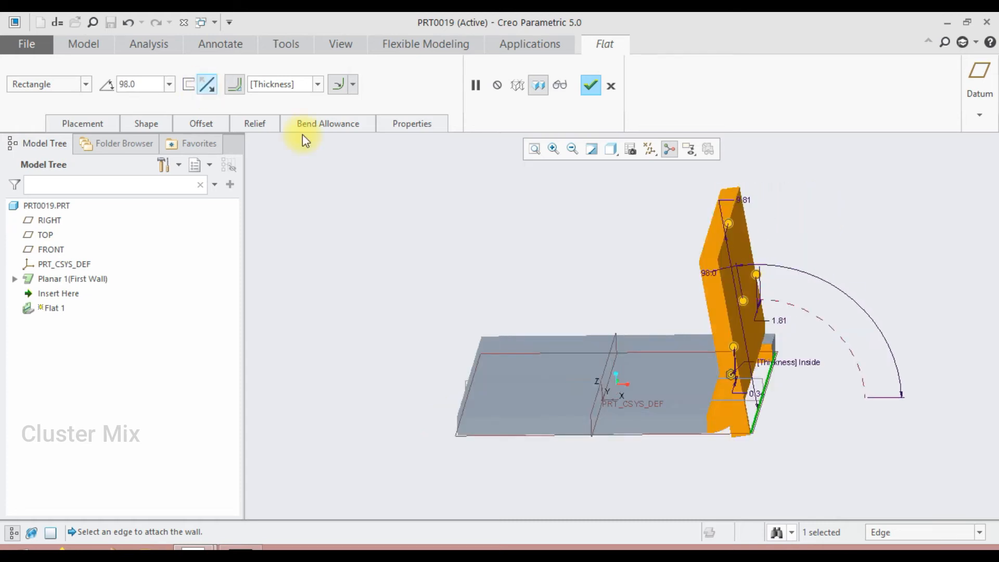
click(206, 85)
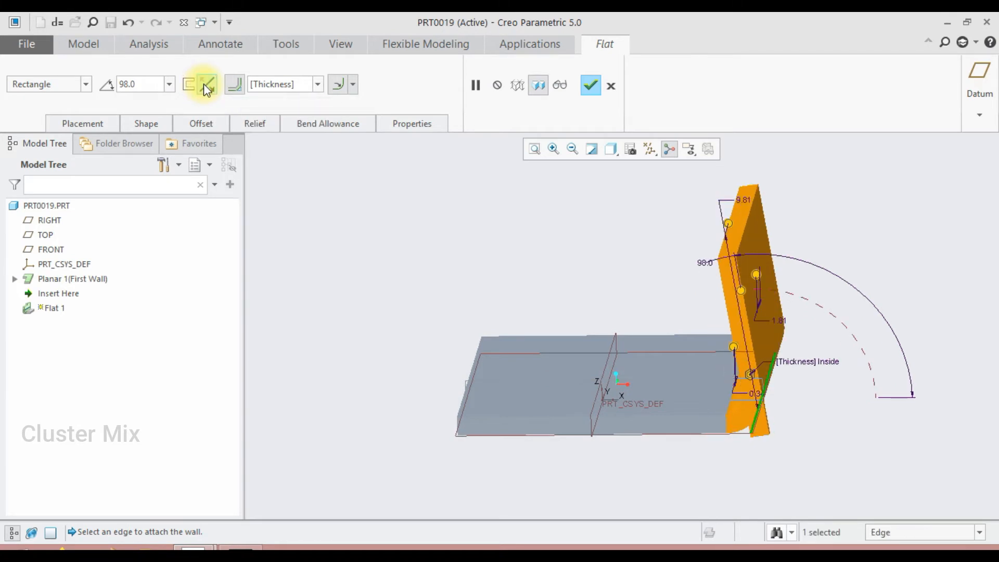
click(207, 85)
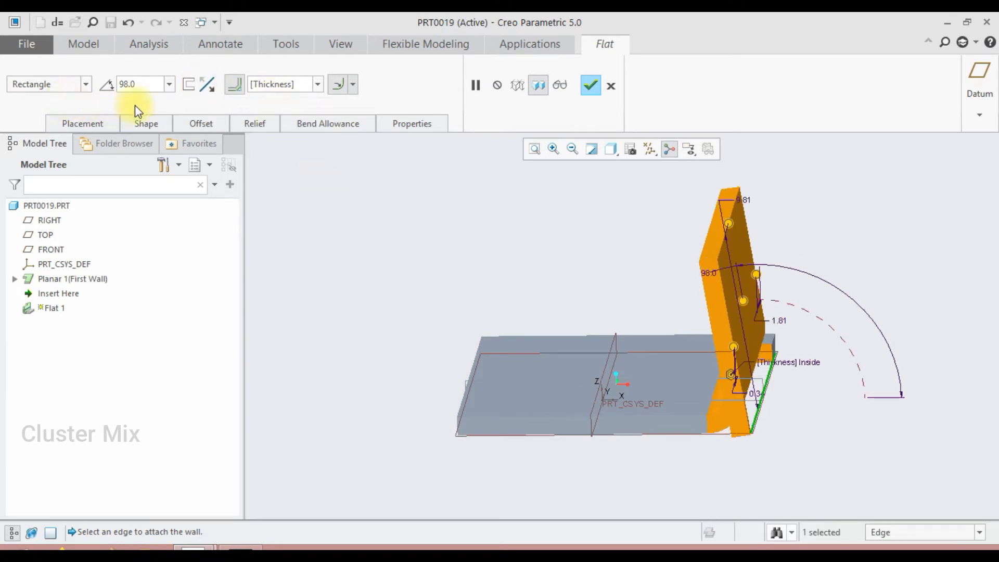
Try the Trapezoid and L shapes for the flat wall and settle on the T shape.
click(45, 89)
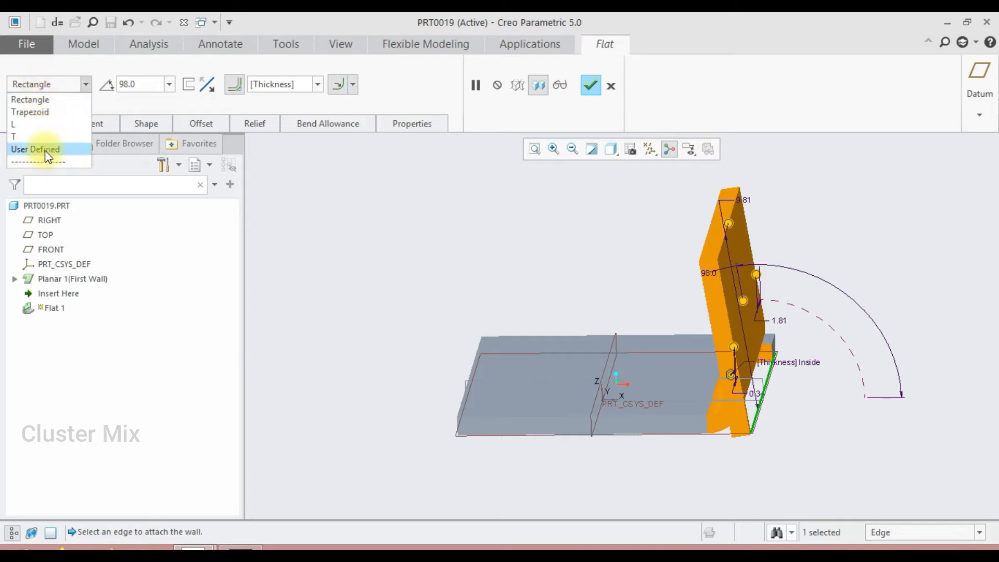
click(46, 113)
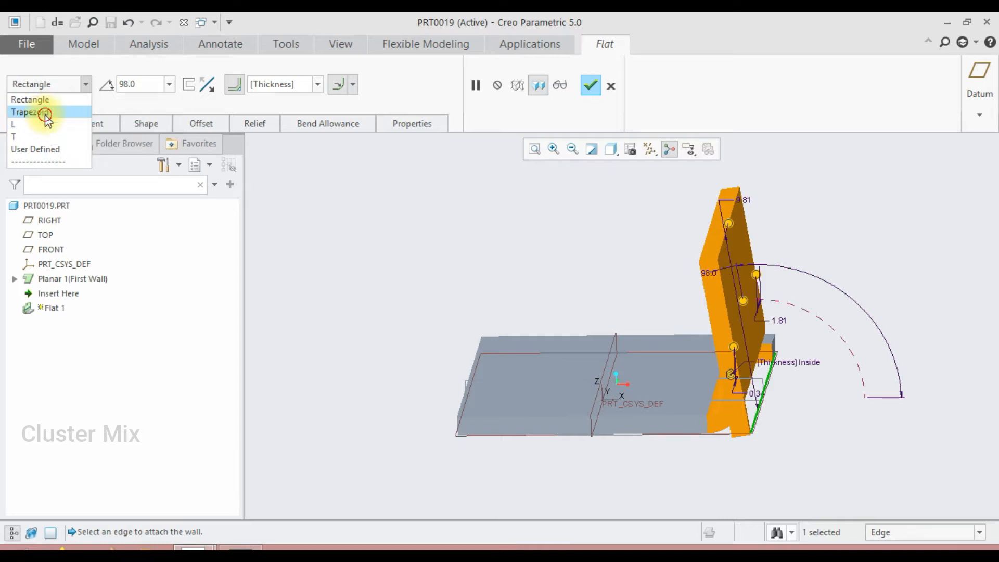
click(50, 82)
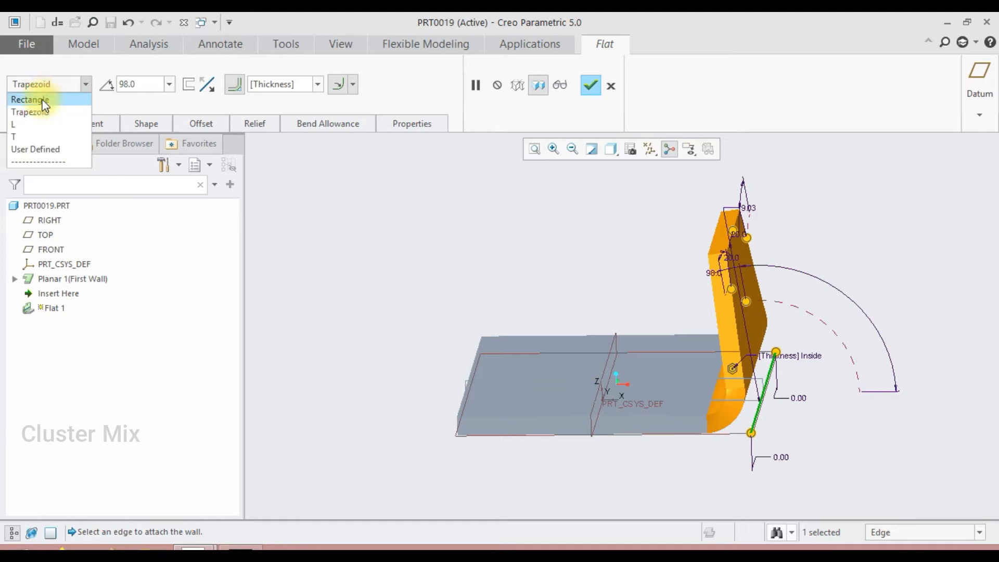
click(29, 123)
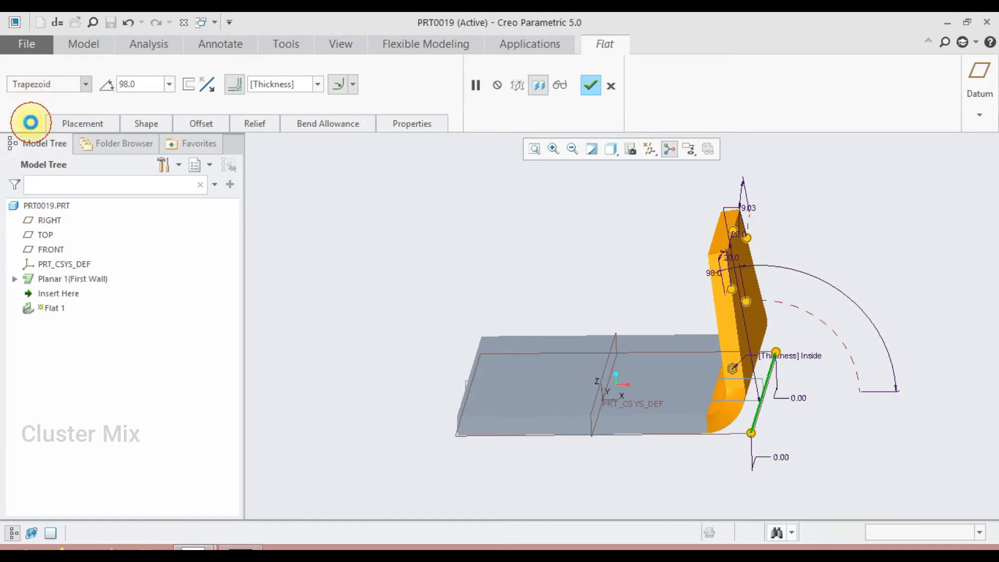
click(50, 85)
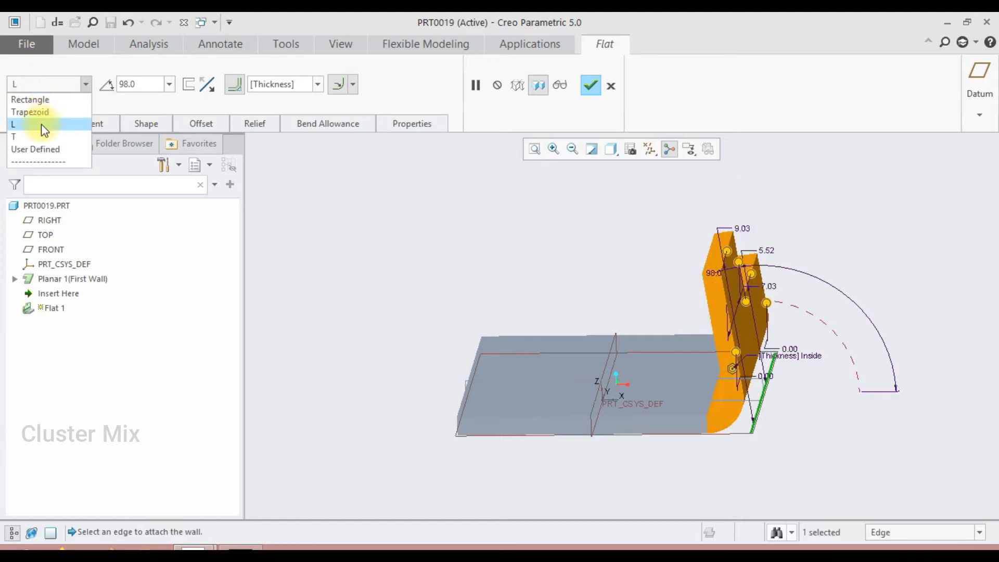
click(36, 137)
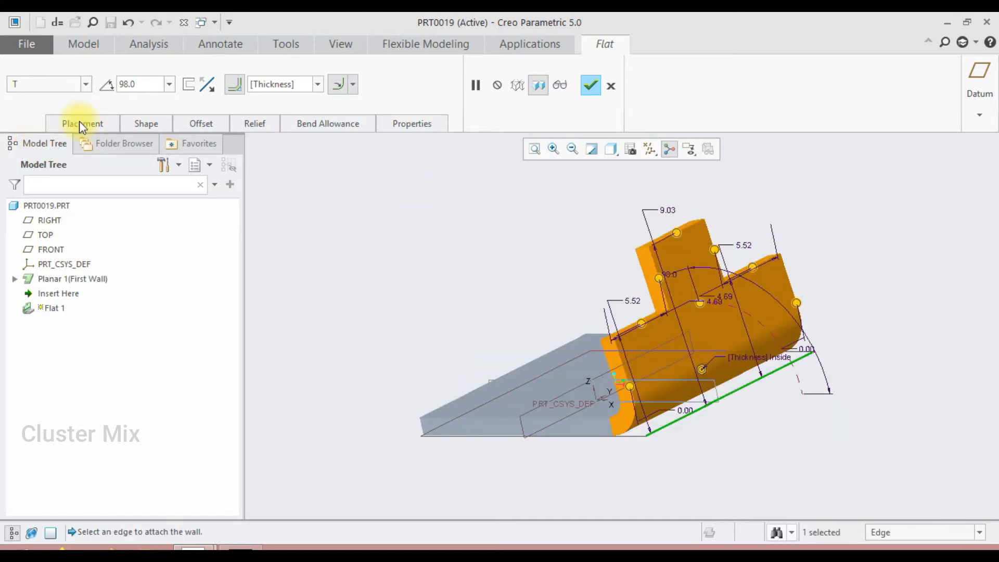
Review the flat wall's placement edge and set the T profile's left shoulder width to 5 in its shape preview.
click(78, 123)
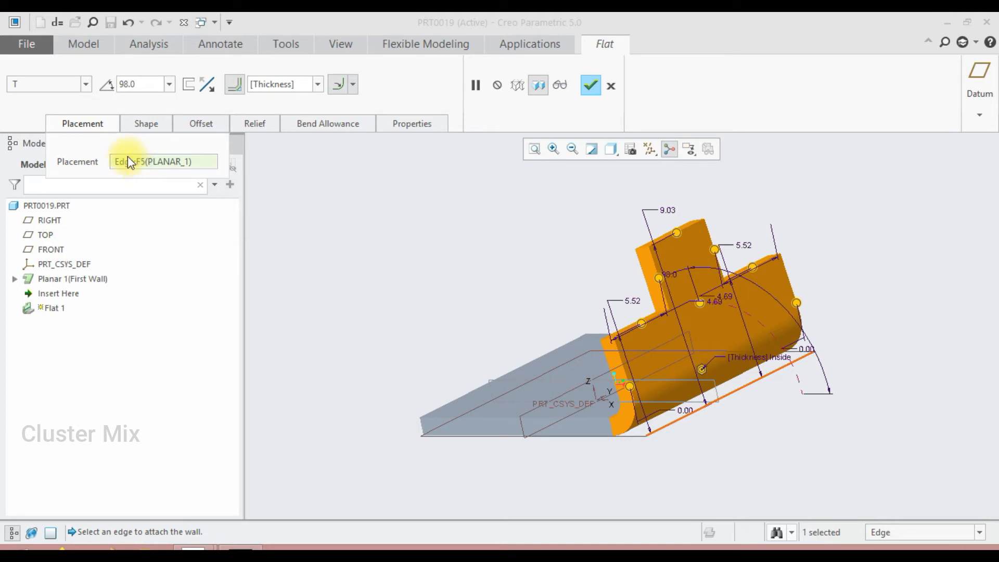
click(143, 125)
middle_drag(600, 289, 671, 359)
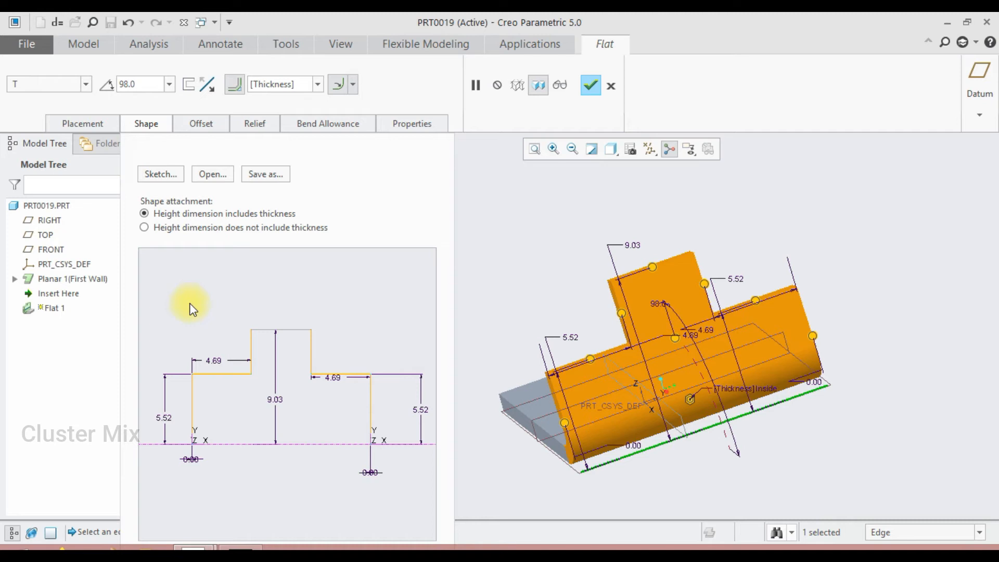
double_click(214, 360)
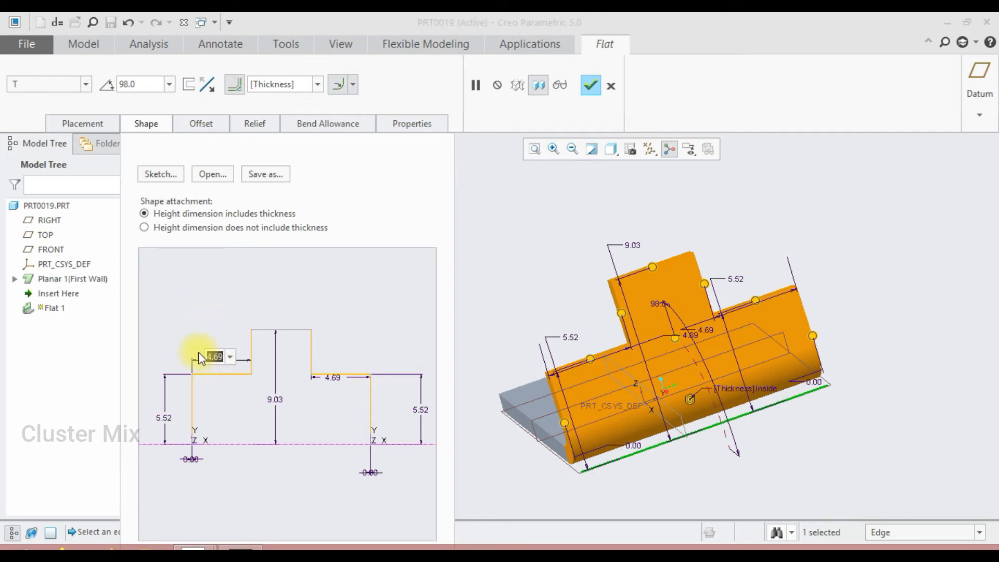
text(5)
key(Return)
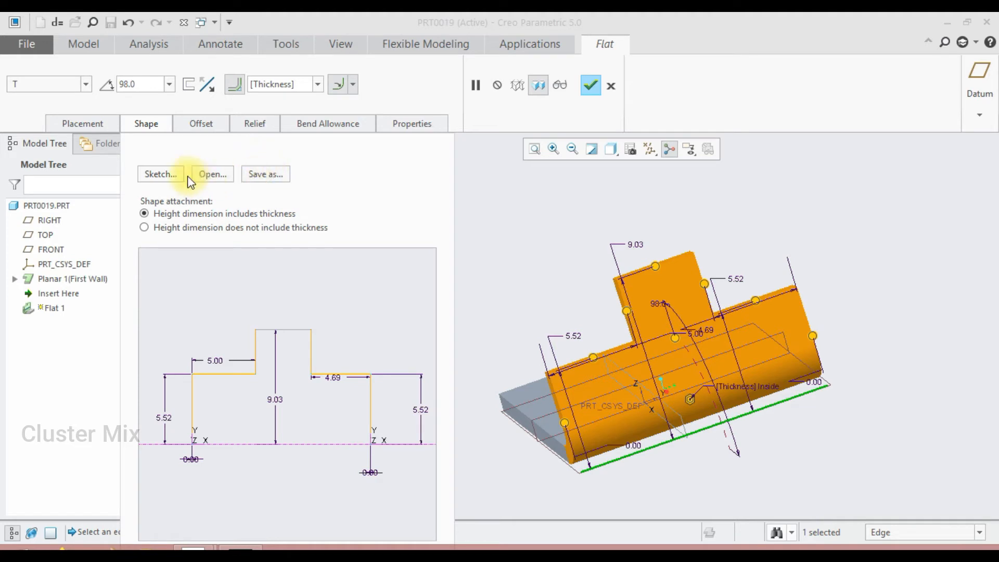
Open the T profile's sketch in 2D orientation and delete the horizontal line closing the middle tab.
click(158, 175)
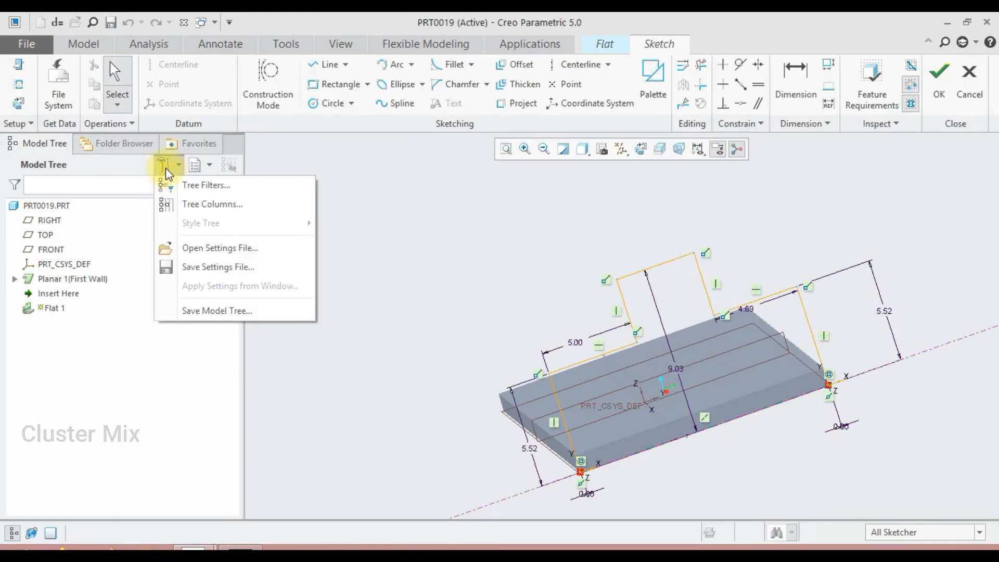
click(18, 103)
scroll(603, 294, down, 3)
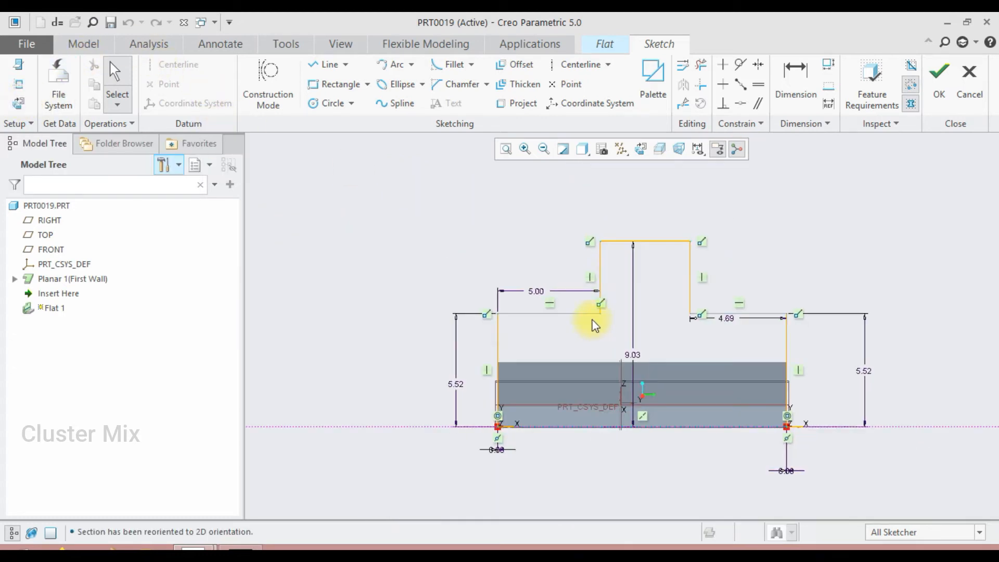
click(621, 243)
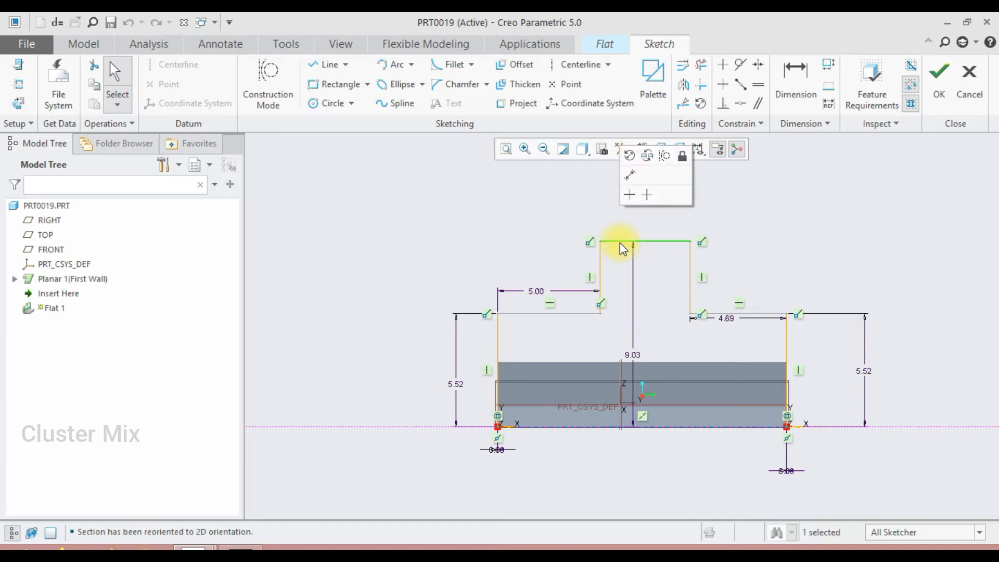
key(Delete)
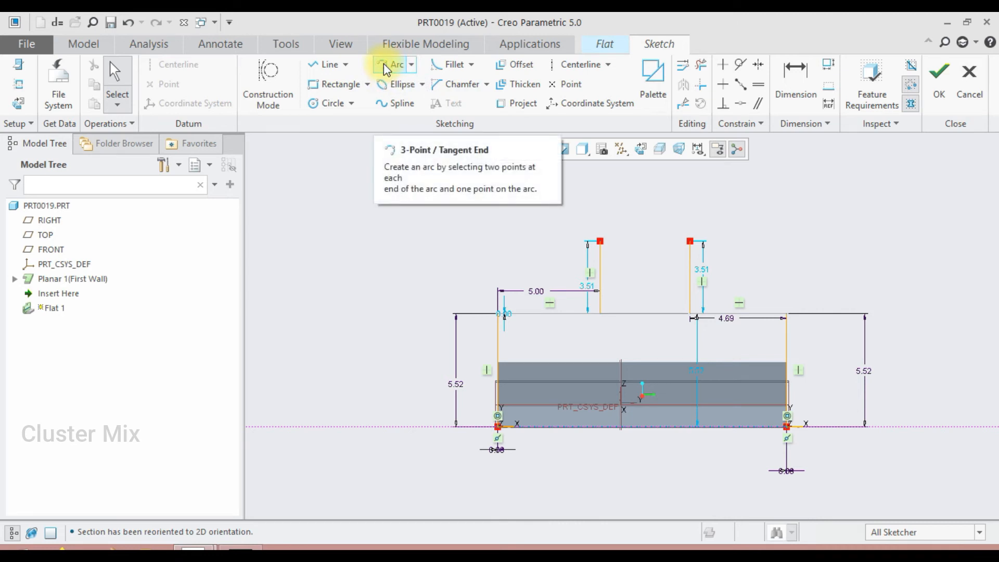
Close the middle tab with a semicircular 3-point arc between its two open ends and accept the sketch.
click(383, 64)
click(600, 241)
click(691, 244)
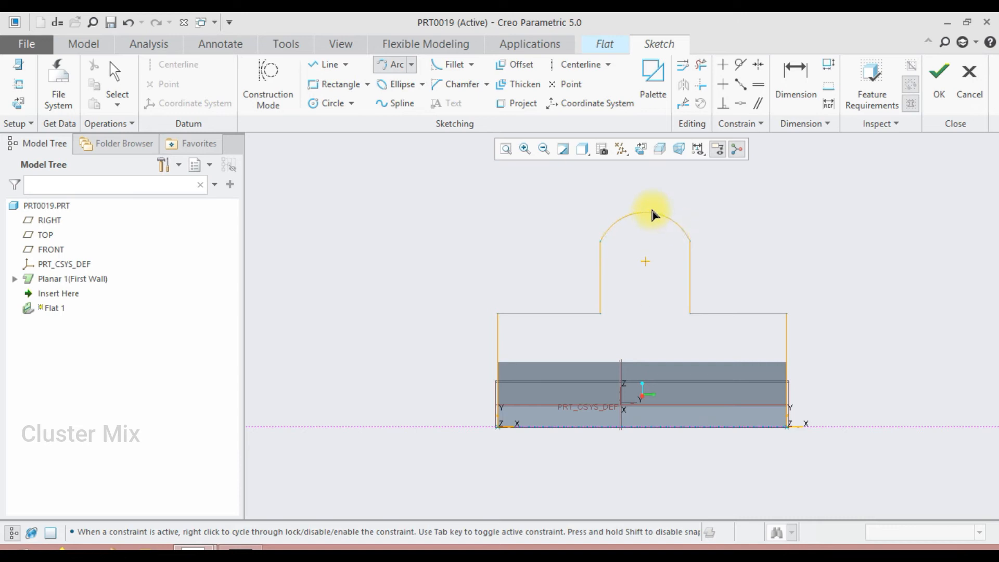
click(645, 202)
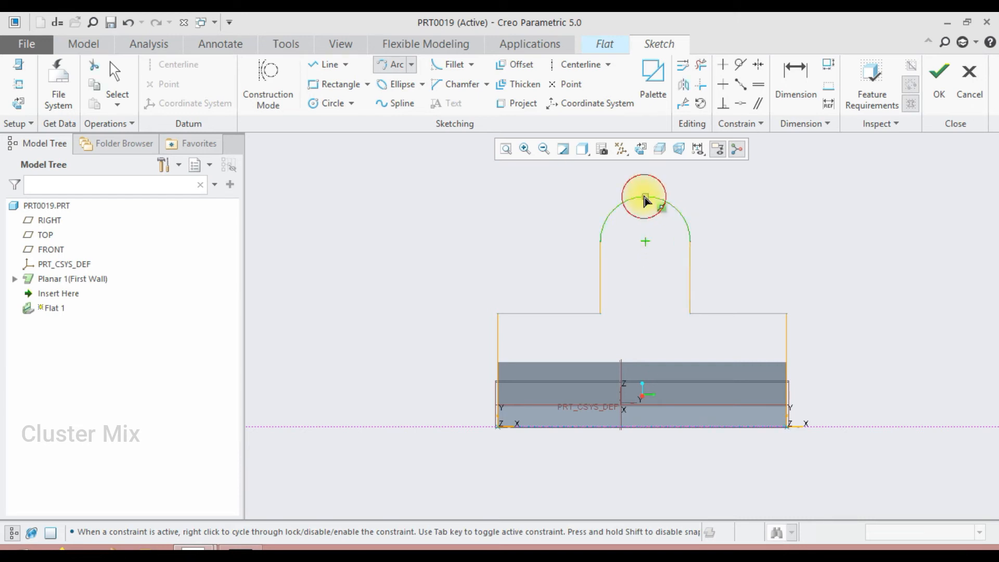
click(931, 86)
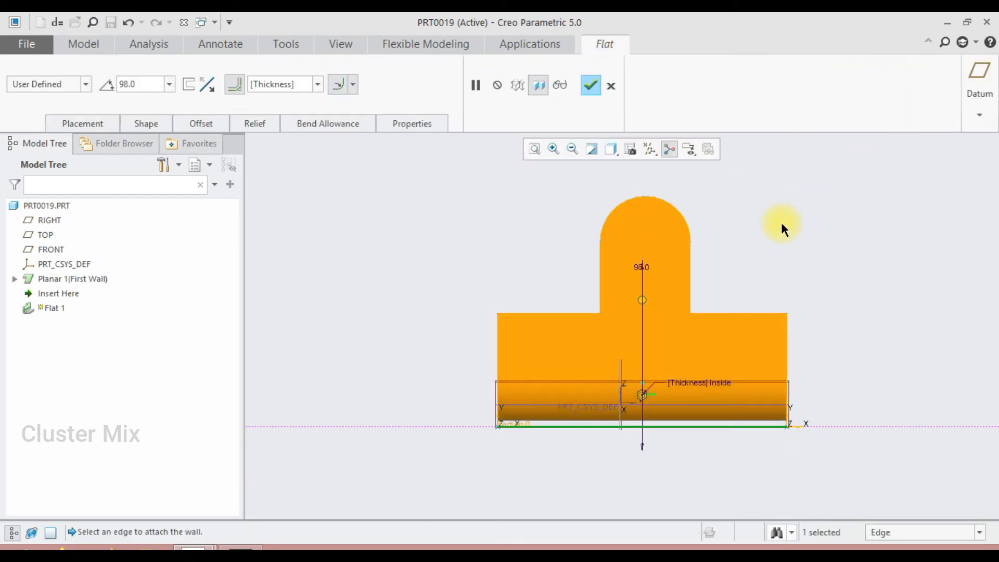
Turn on the wall offset with respect to the attachment edge and try the Automatic and Add to part edge types.
scroll(775, 224, down, 3)
middle_drag(765, 232, 820, 255)
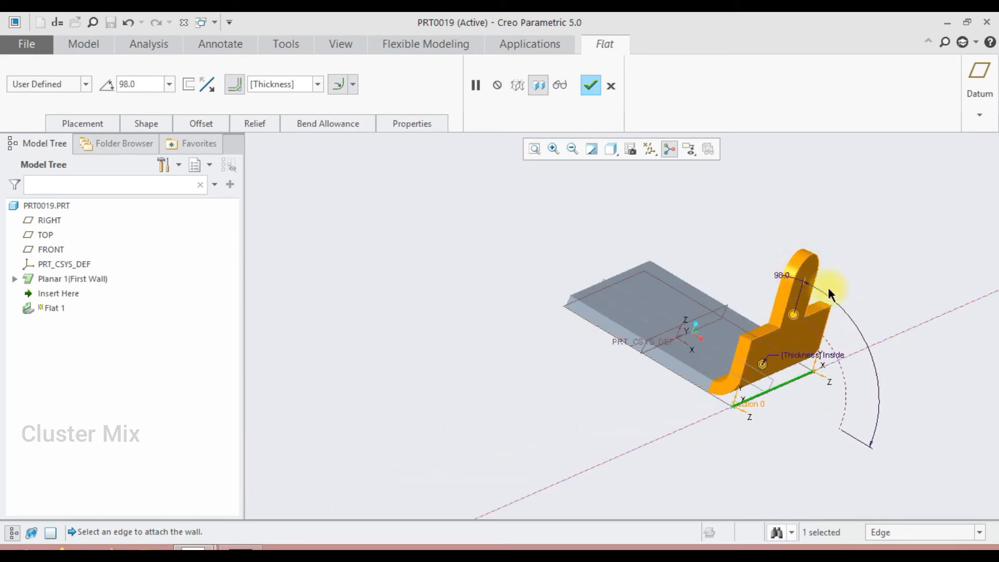
click(147, 123)
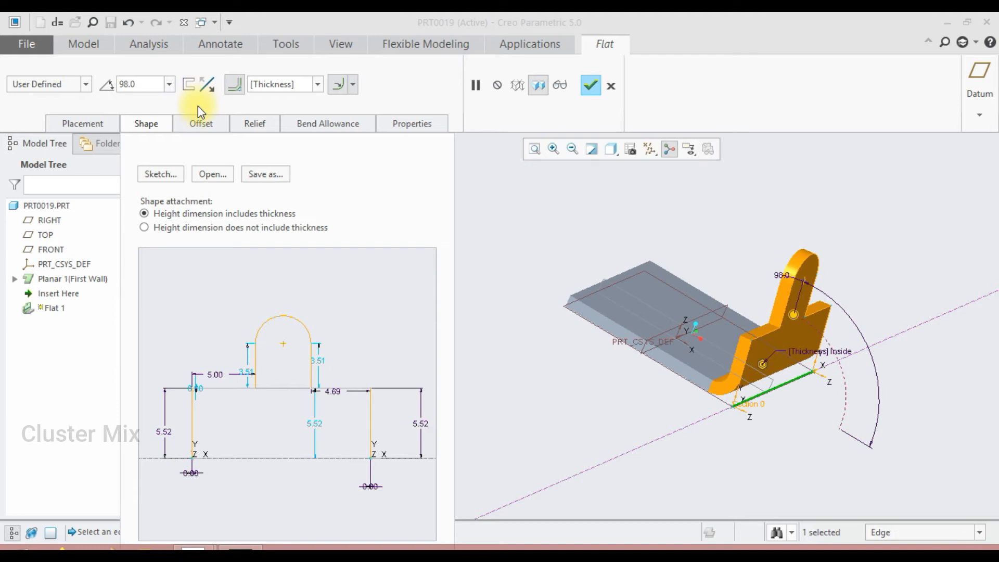
click(200, 124)
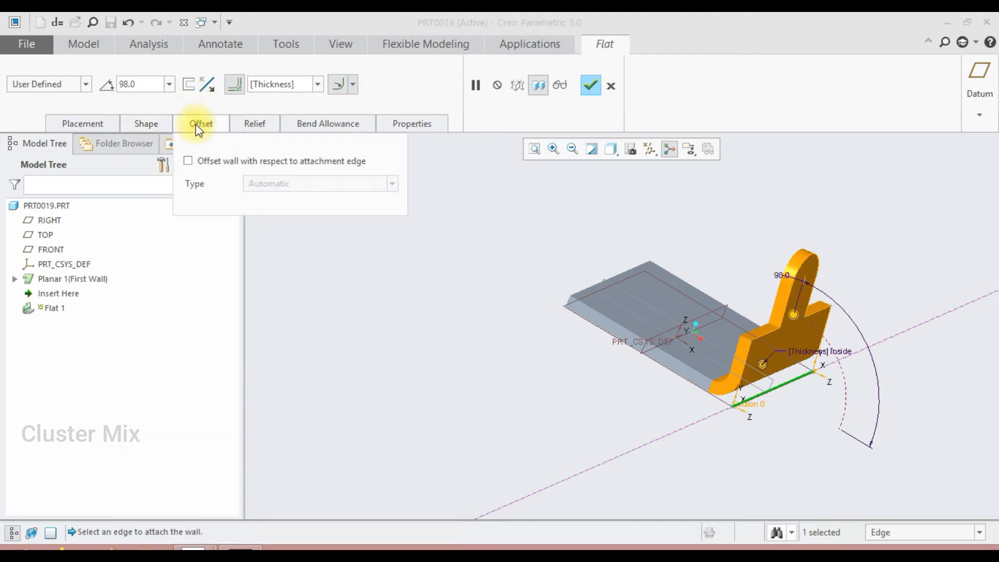
click(189, 160)
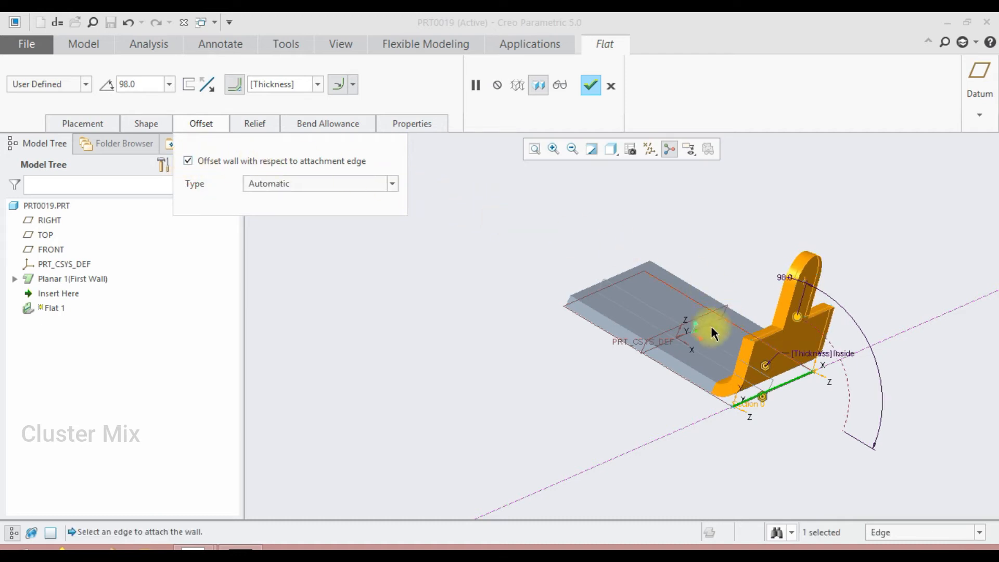
click(331, 183)
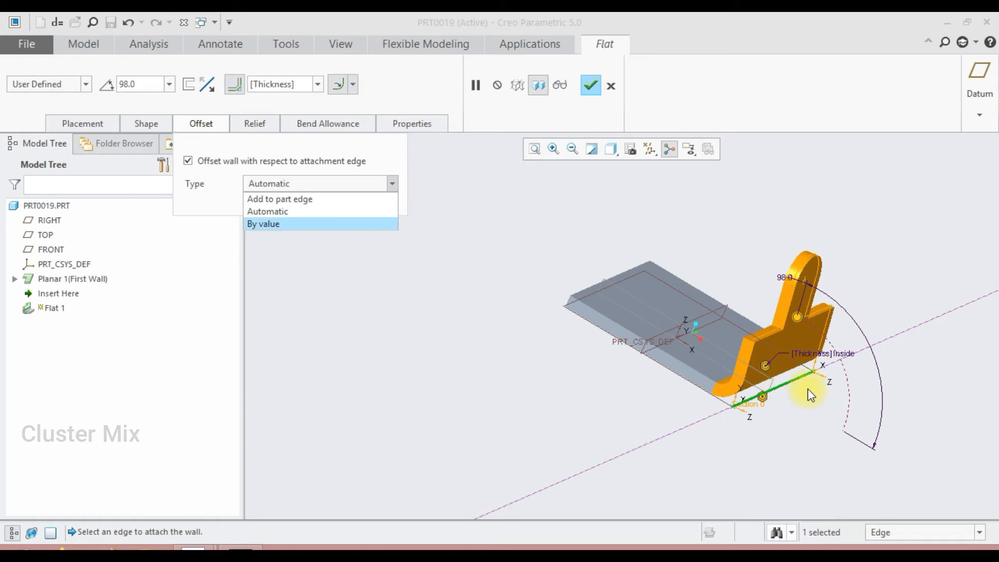
scroll(803, 386, down, 3)
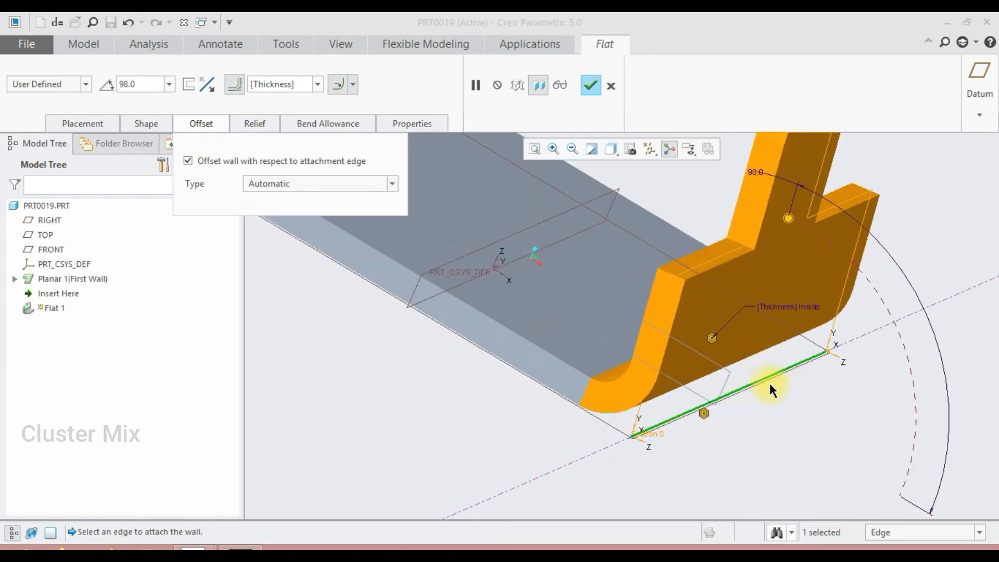
click(305, 184)
click(284, 200)
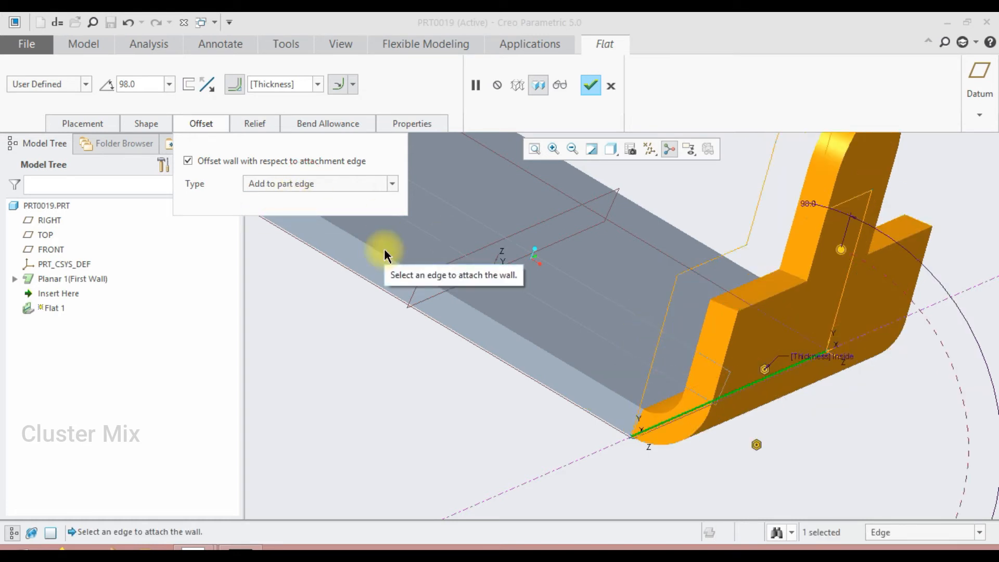
Change the wall offset type to By value and set the offset to 10.
click(286, 185)
click(286, 224)
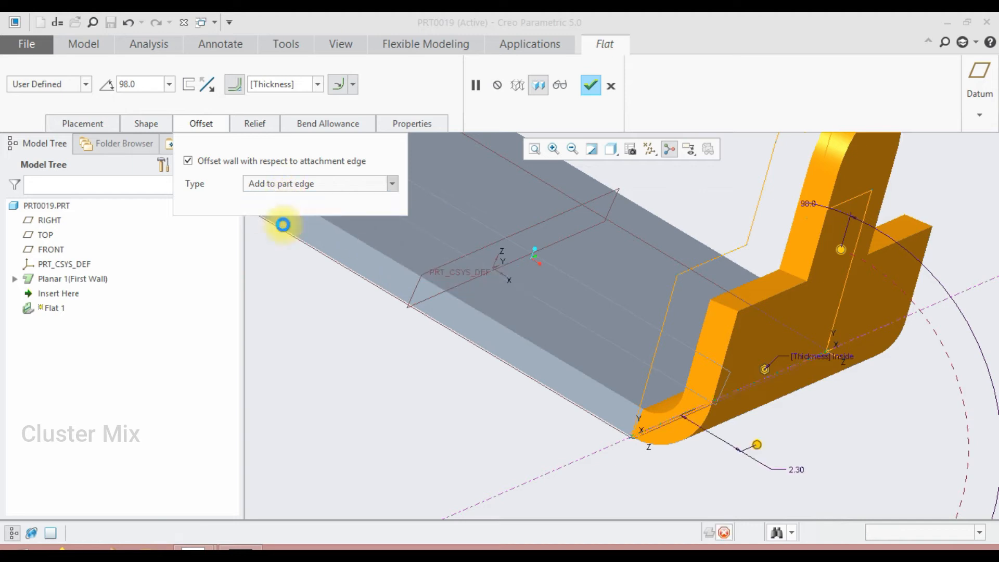
double_click(263, 230)
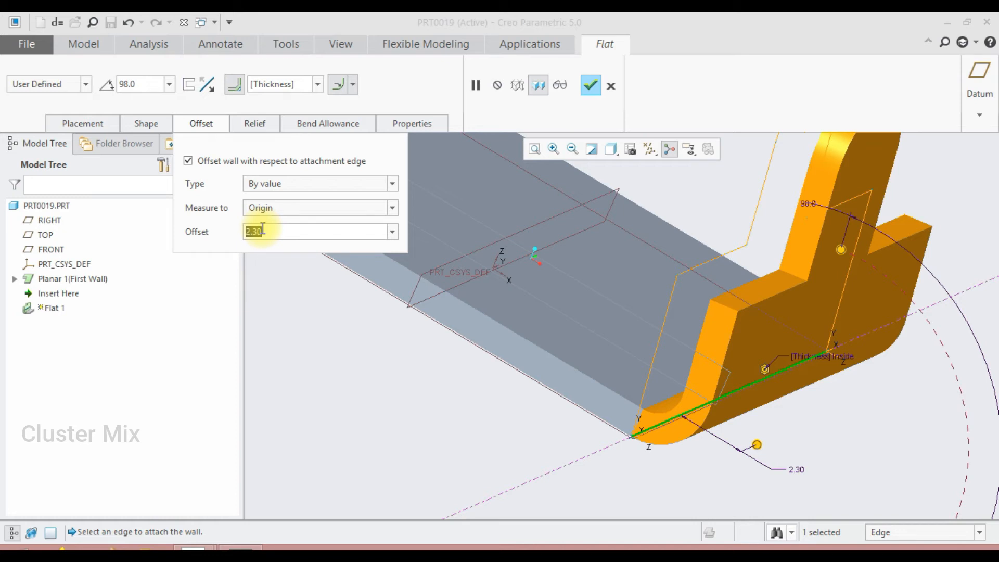
text(10)
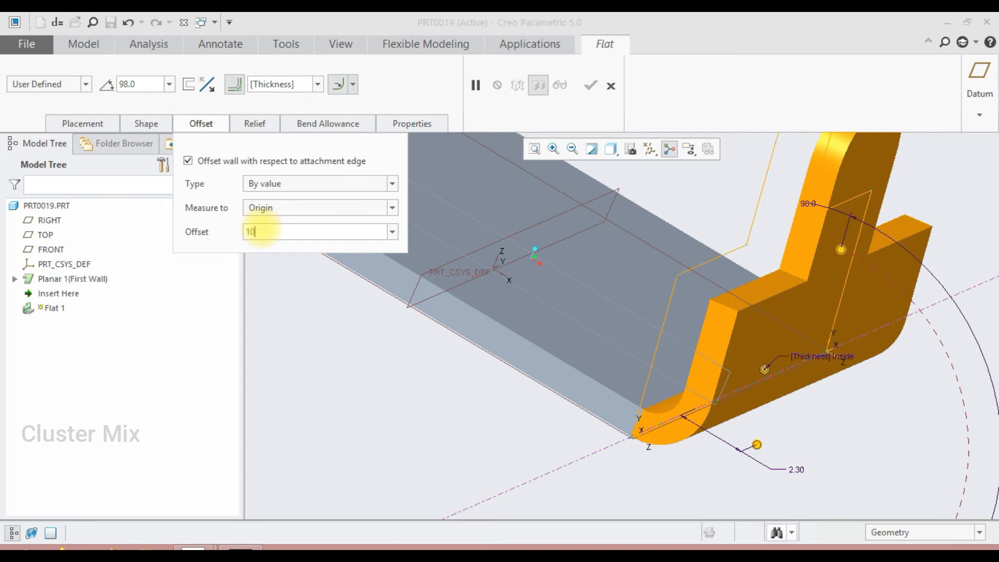
key(Return)
scroll(737, 363, down, 3)
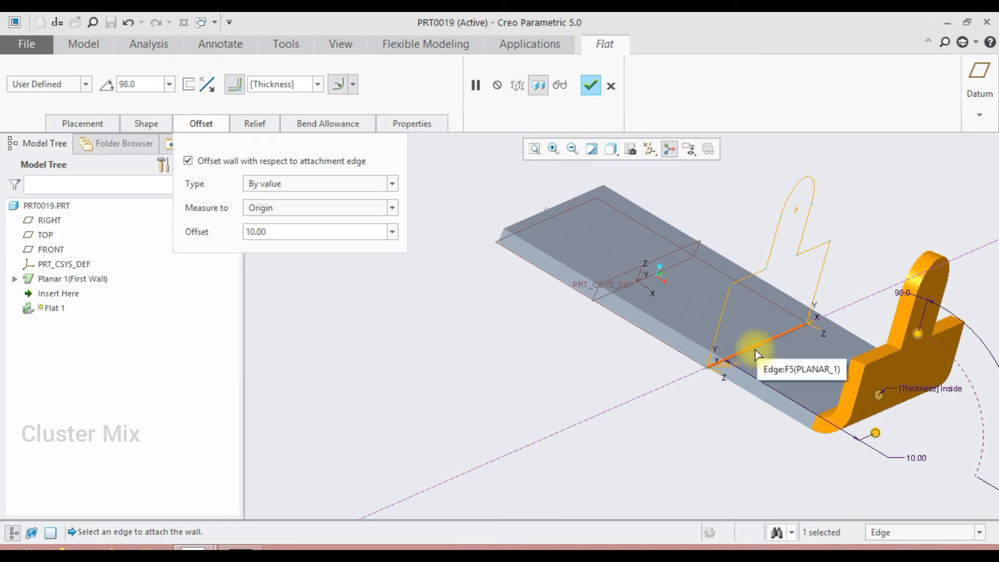
Try the 10 offset in the negative direction and turn off the wall's offset from the attachment edge.
drag(276, 232, 212, 235)
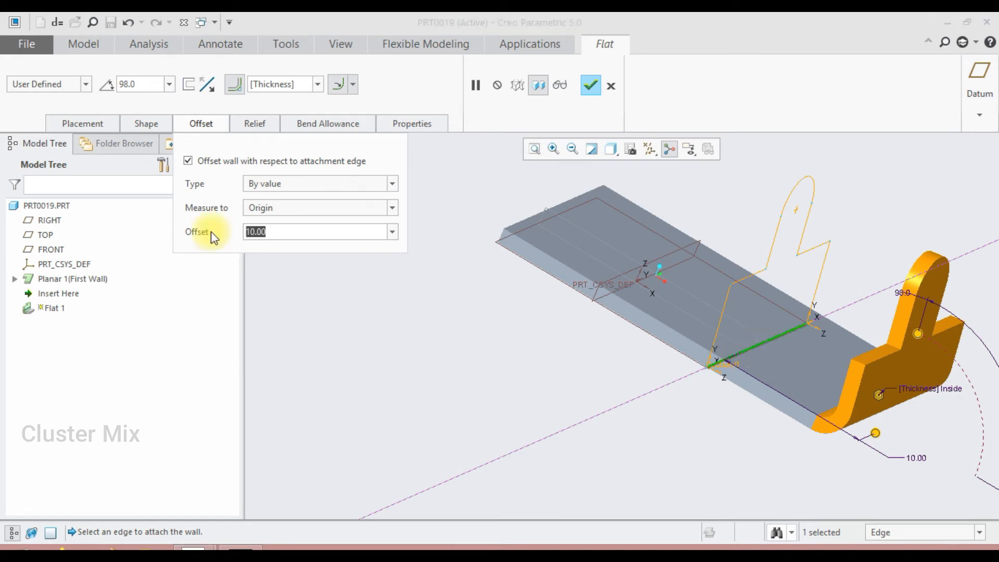
text(-)
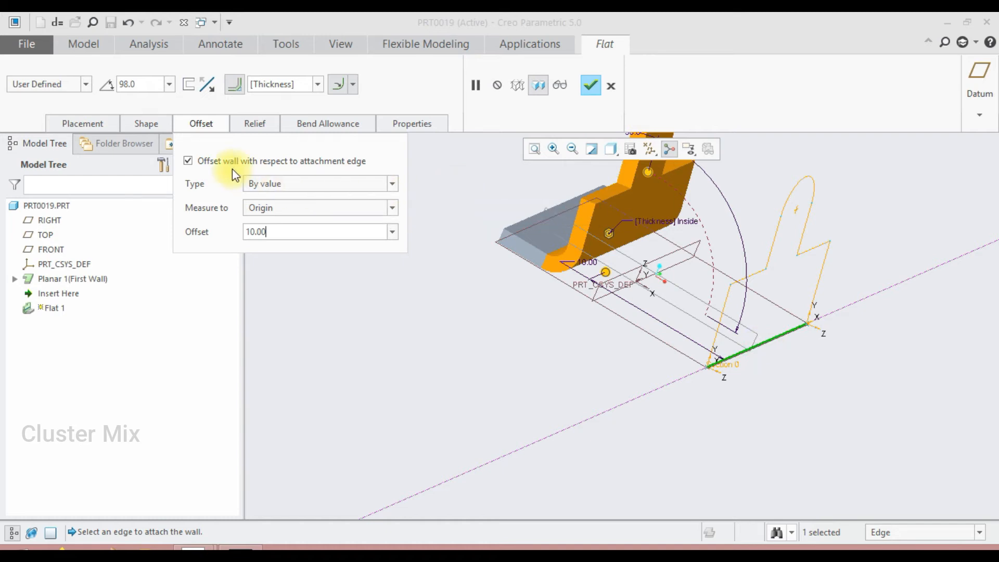
click(187, 161)
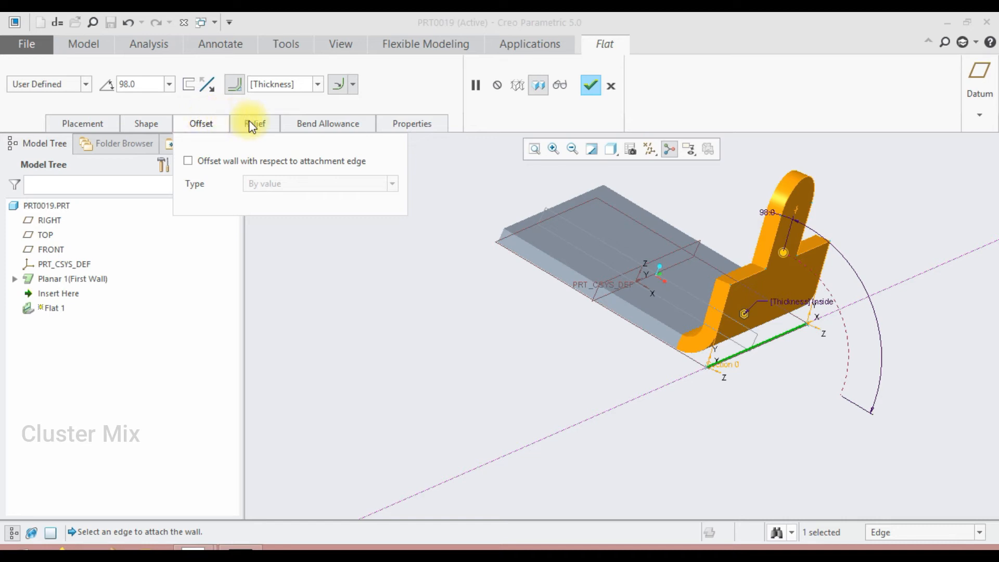
Set the distance from the profile's left end to the attachment edge's left end to 2 in the shape preview.
click(148, 124)
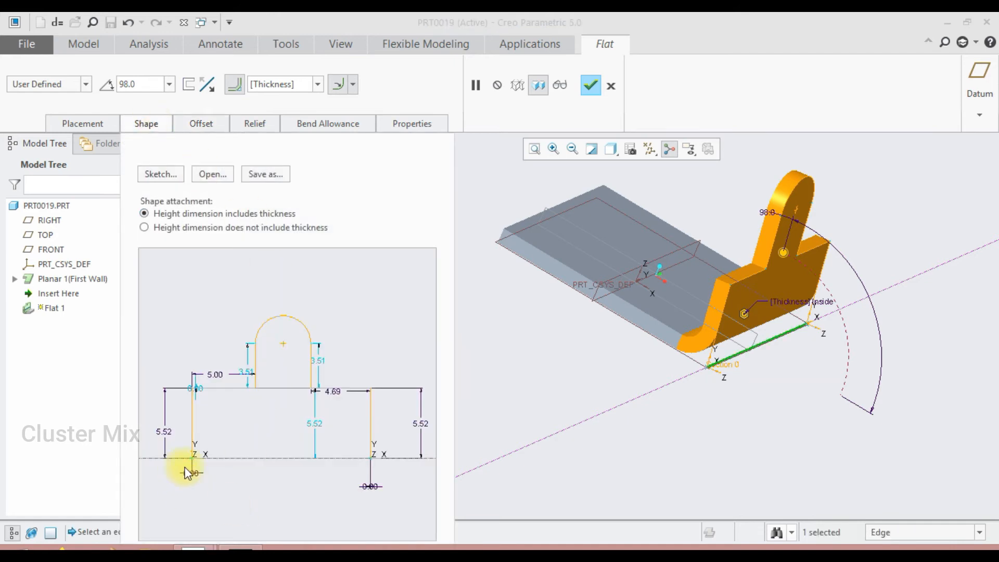
double_click(193, 472)
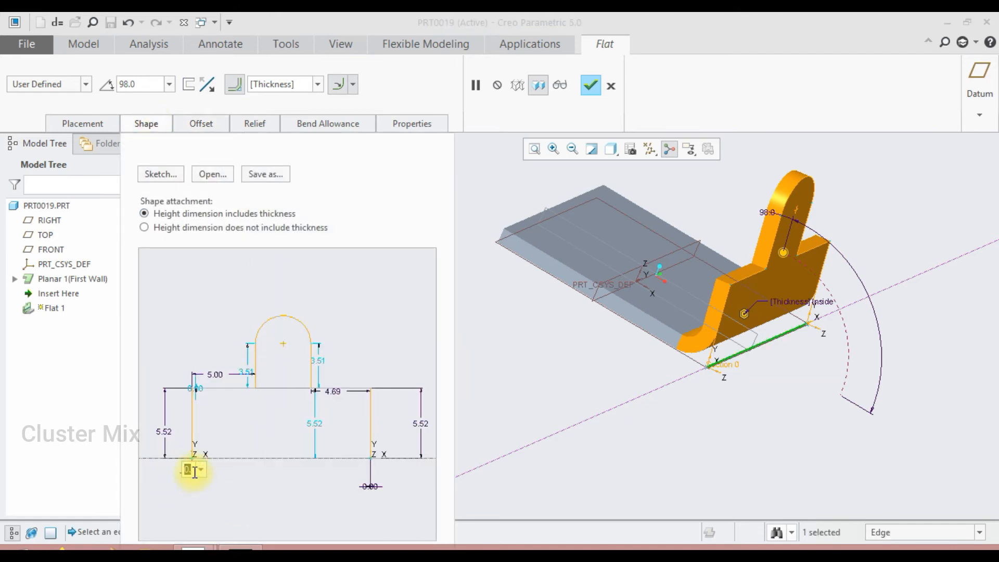
text(2)
key(Return)
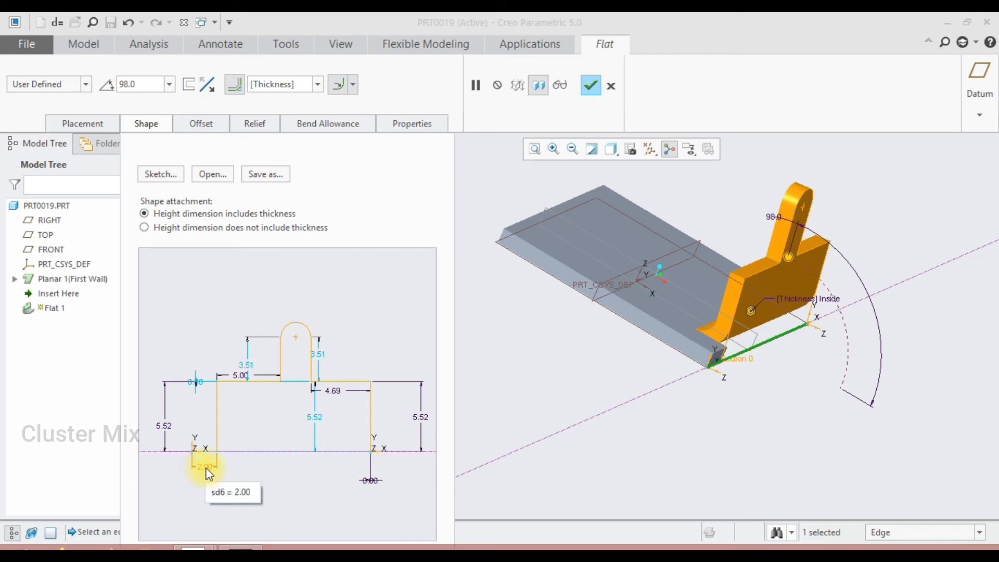
Inset the profile's right end by 2 from the attachment edge's right end, flipping the dimension inward.
double_click(374, 481)
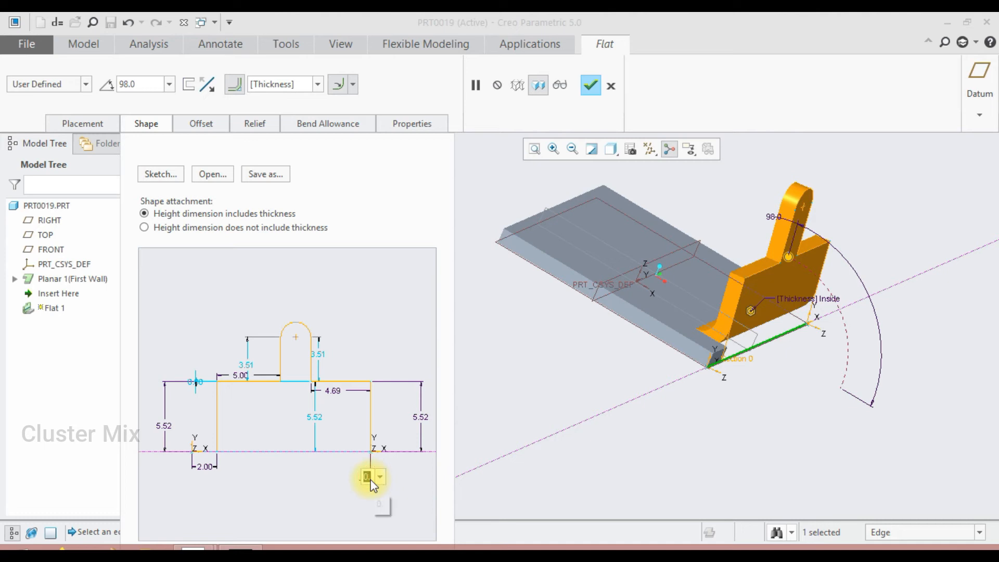
text(2)
key(Return)
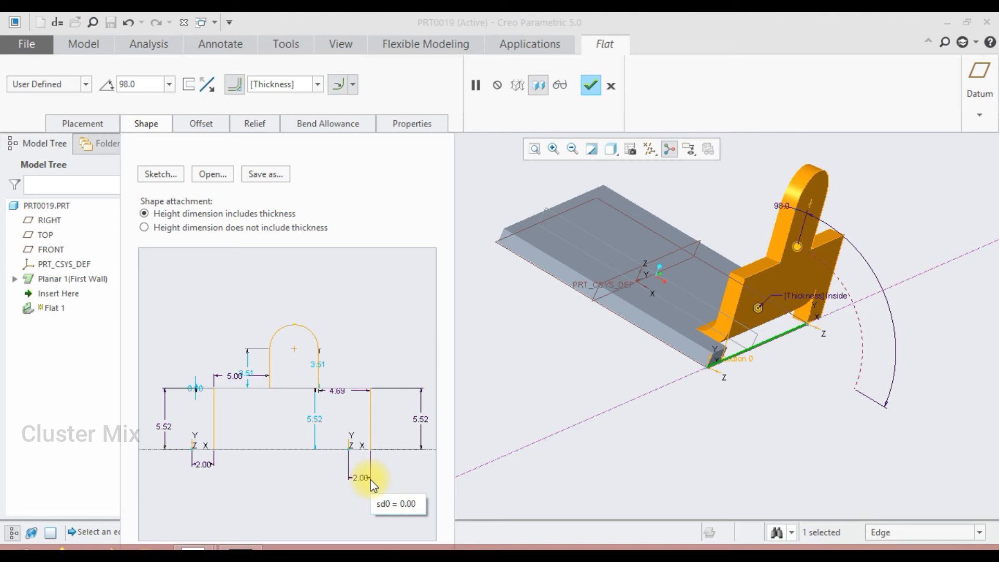
double_click(360, 478)
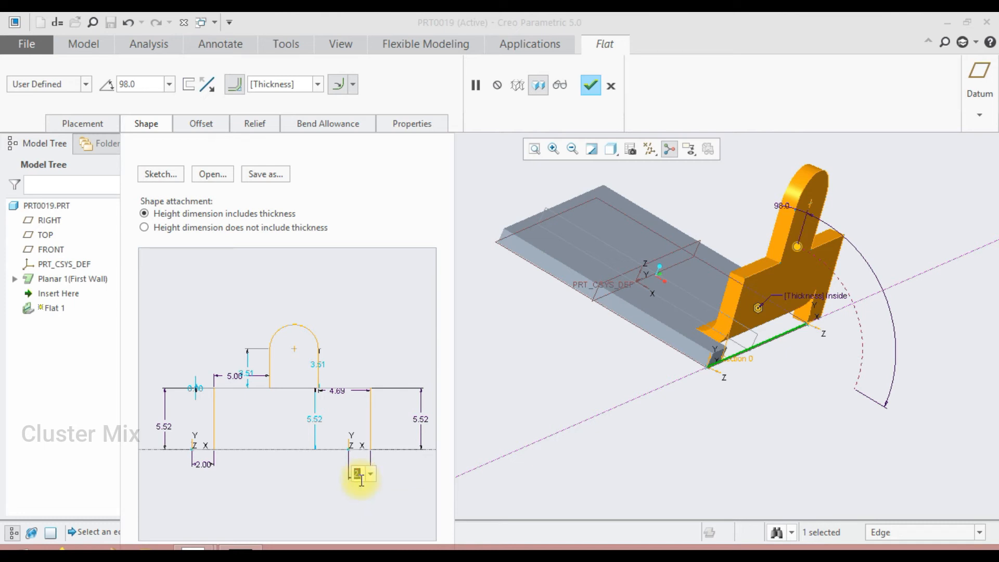
key(Return)
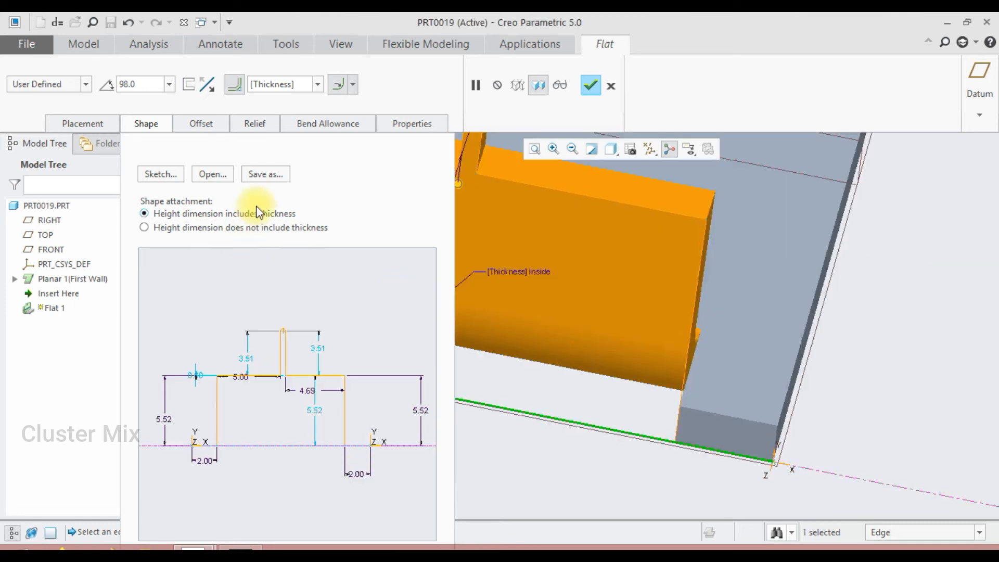
Set the flat wall's bend relief type to Obround with a Blind depth of 2.0 * Thickness.
click(258, 130)
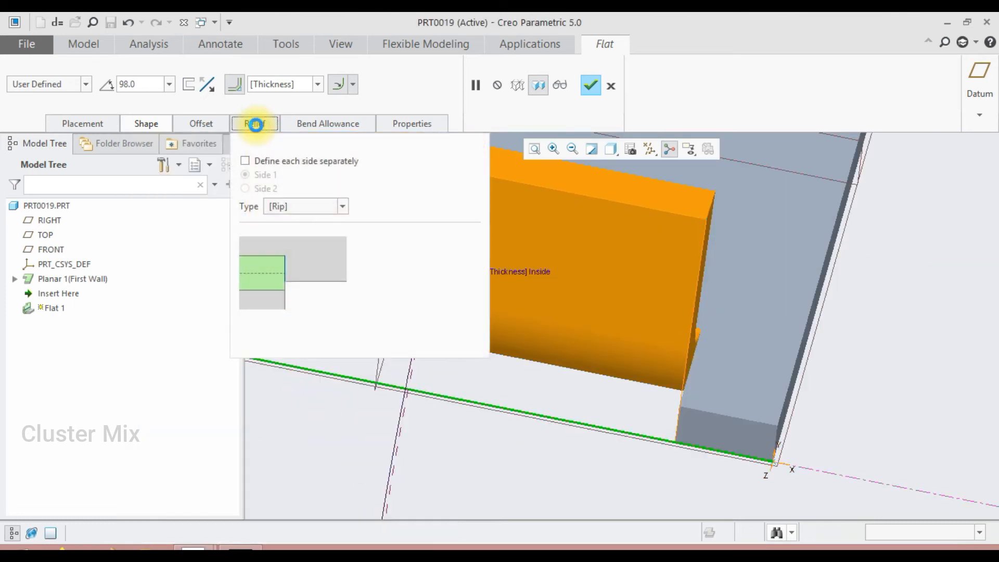
click(299, 208)
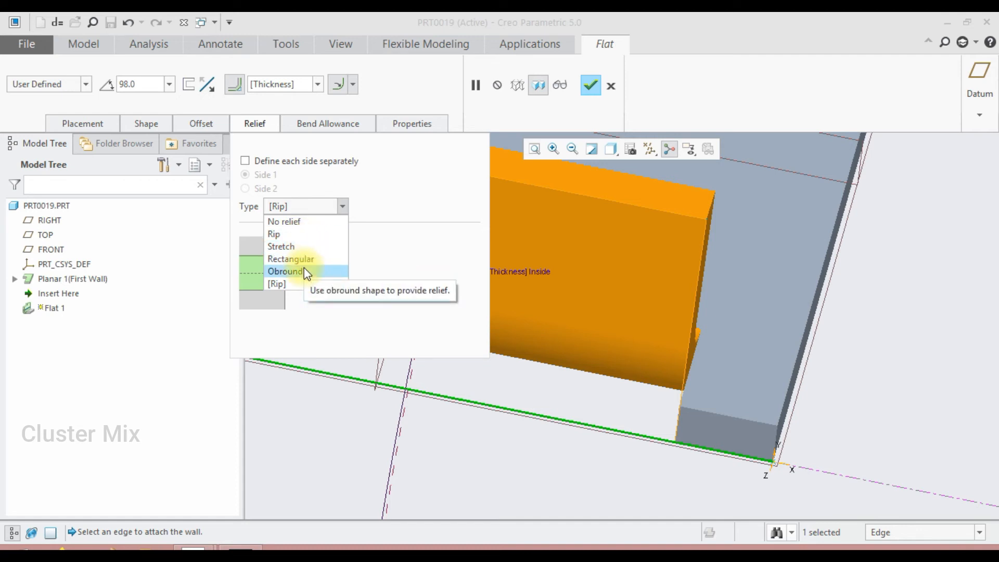
click(285, 271)
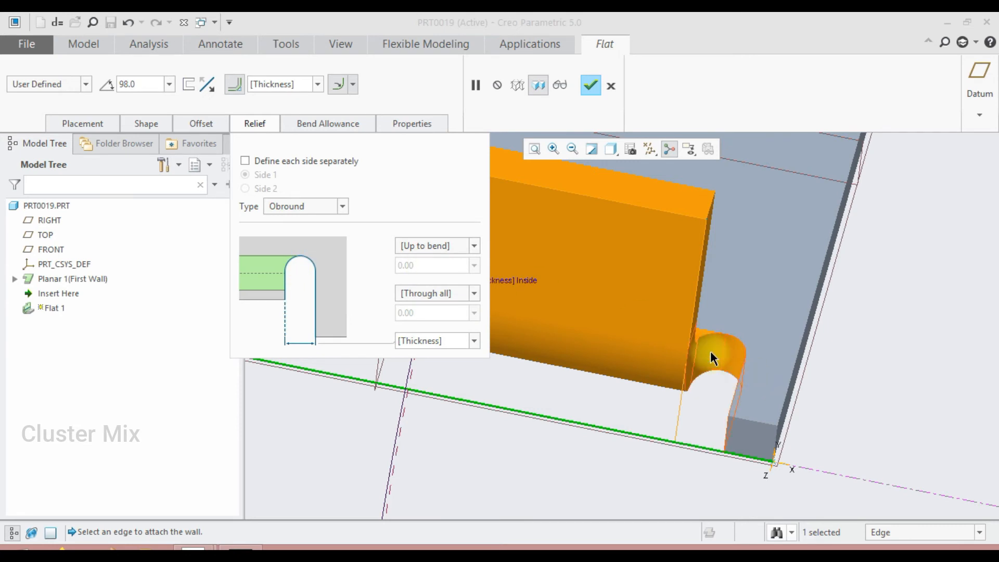
scroll(744, 379, down, 5)
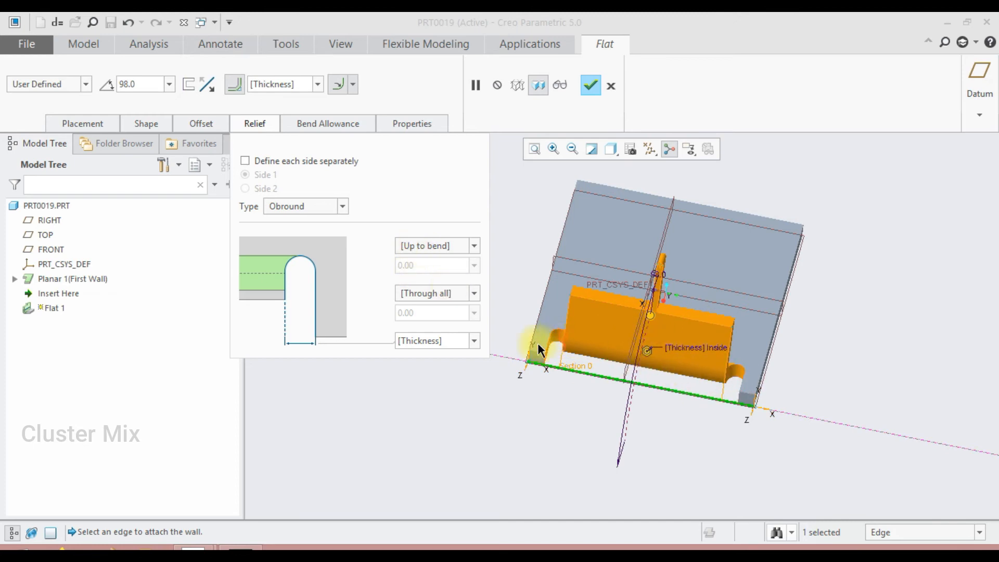
click(451, 246)
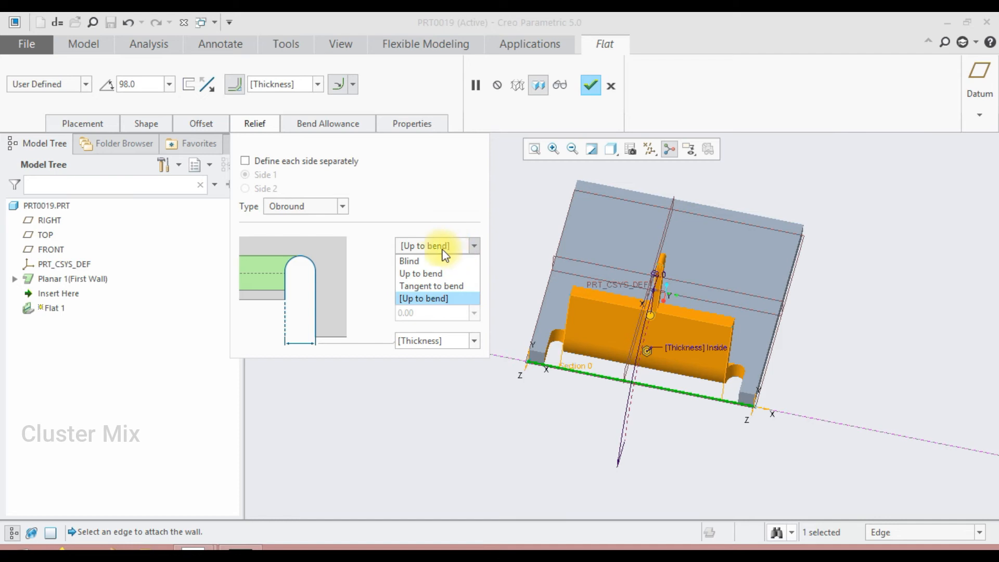
click(421, 262)
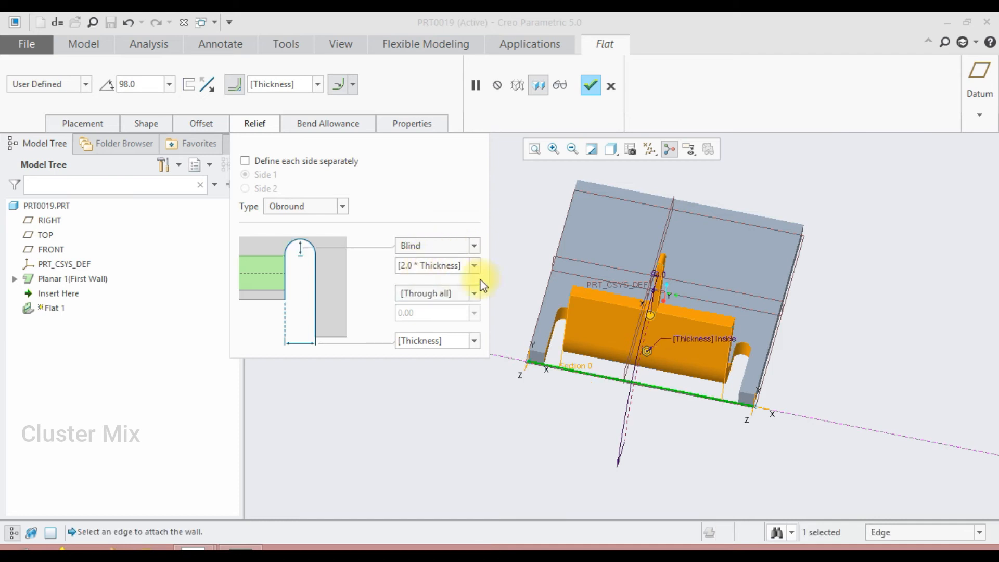
Try a Blind extent for the open end of the obround relief and settle on Through All.
click(447, 290)
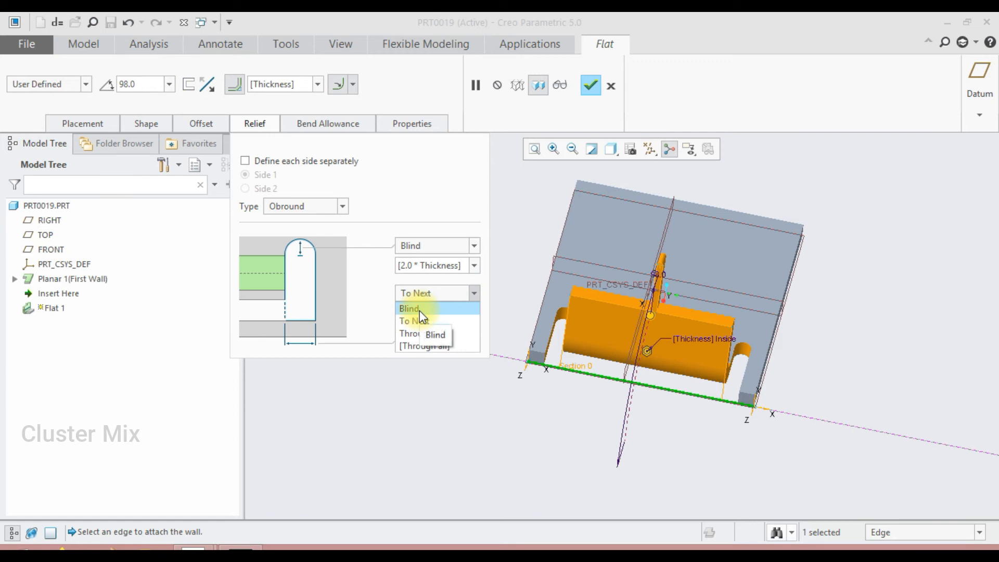
click(420, 309)
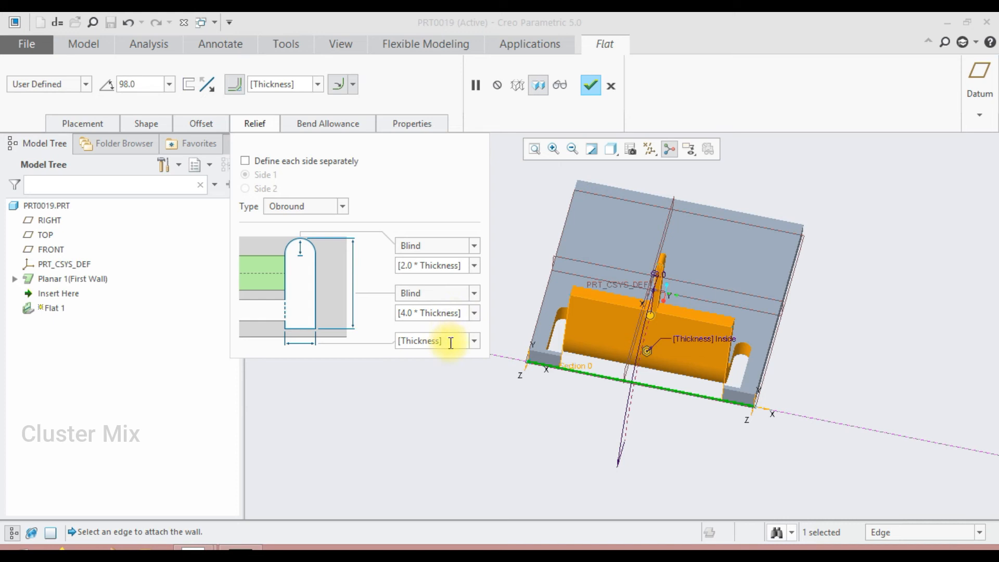
click(417, 295)
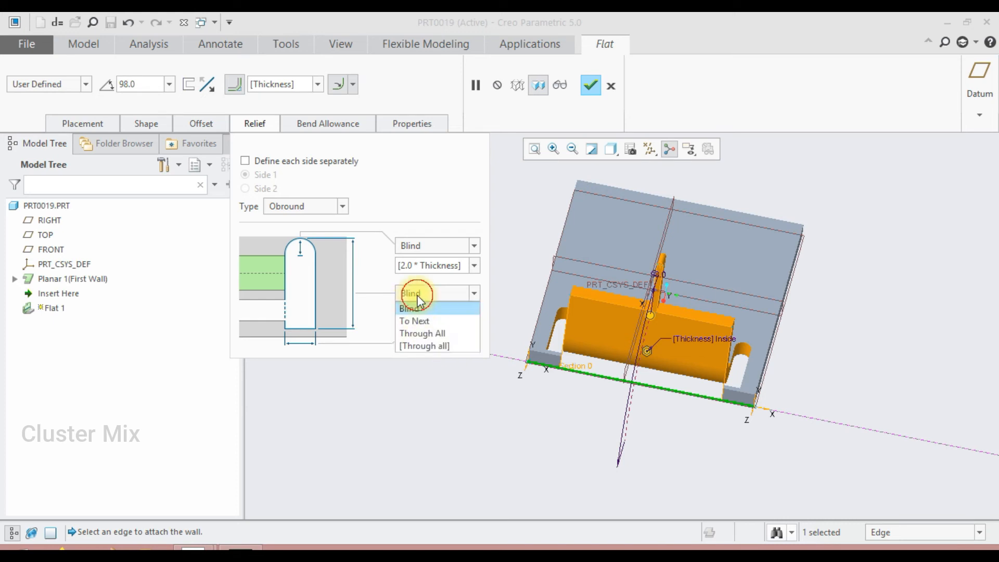
click(431, 333)
scroll(556, 350, down, 4)
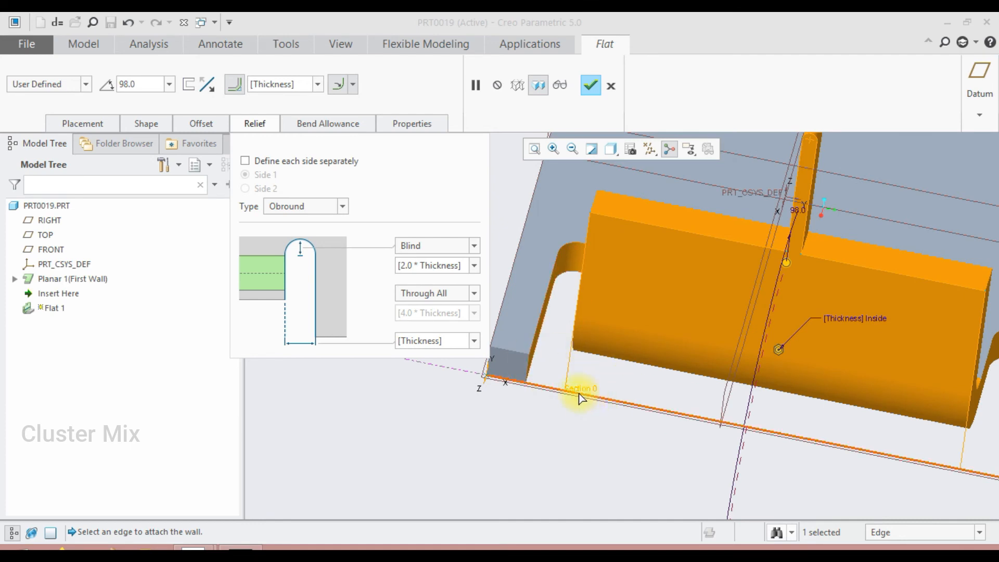
scroll(588, 385, up, 5)
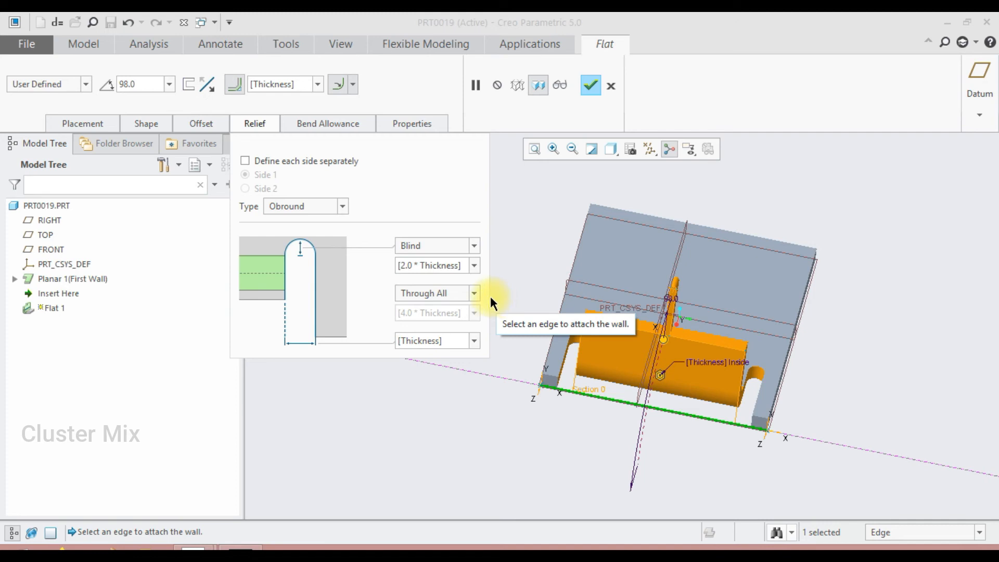
Define the bend relief separately for each side, setting Side 2 to Rectangular and keeping Side 1 as Obround.
click(244, 161)
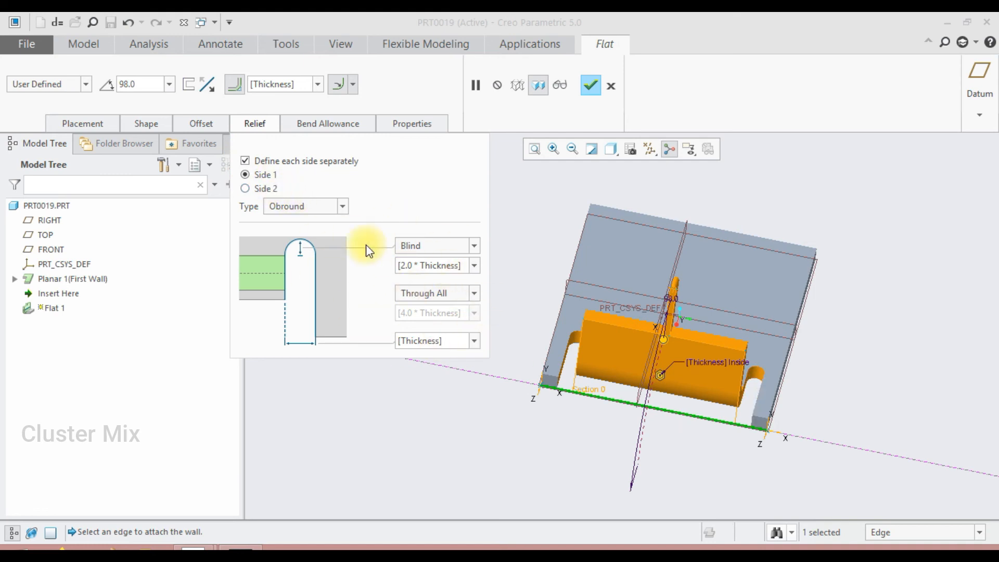
click(245, 188)
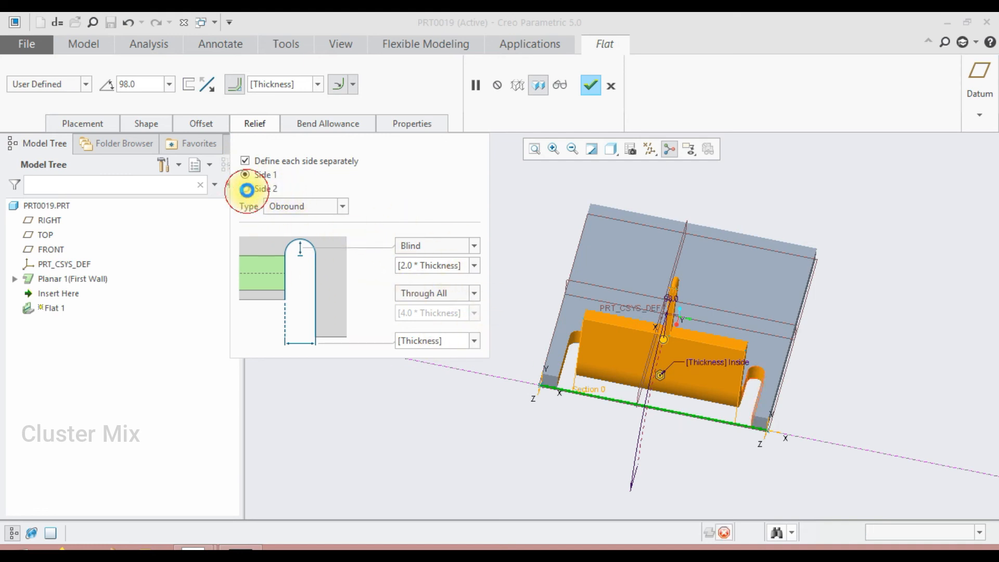
click(299, 205)
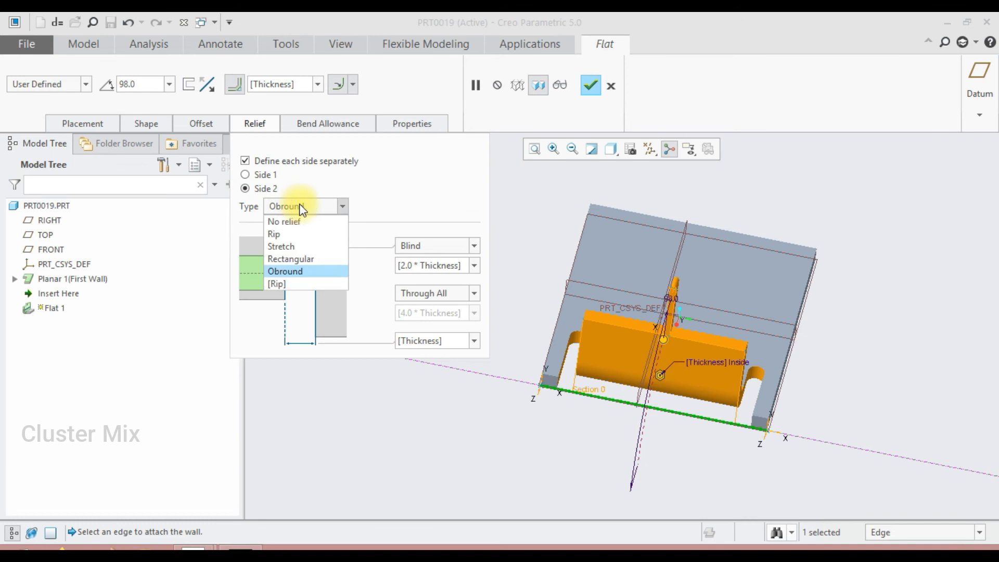
click(299, 259)
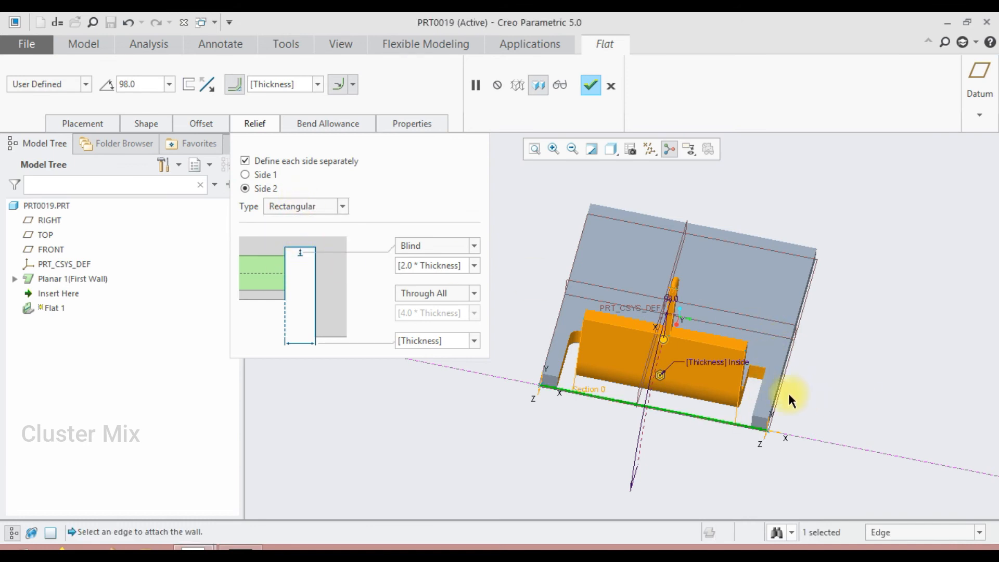
scroll(667, 370, up, 2)
scroll(770, 398, down, 2)
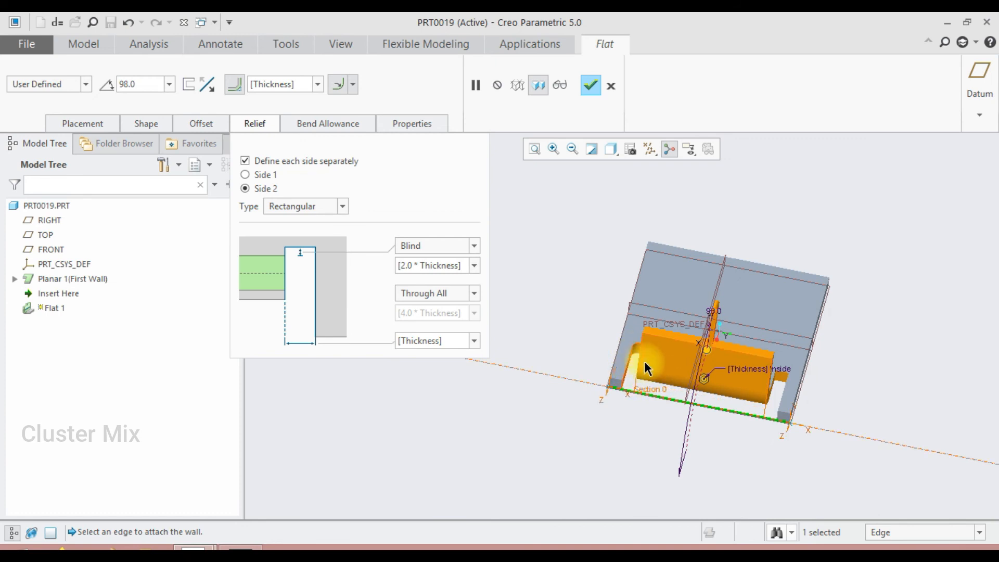
scroll(788, 382, up, 3)
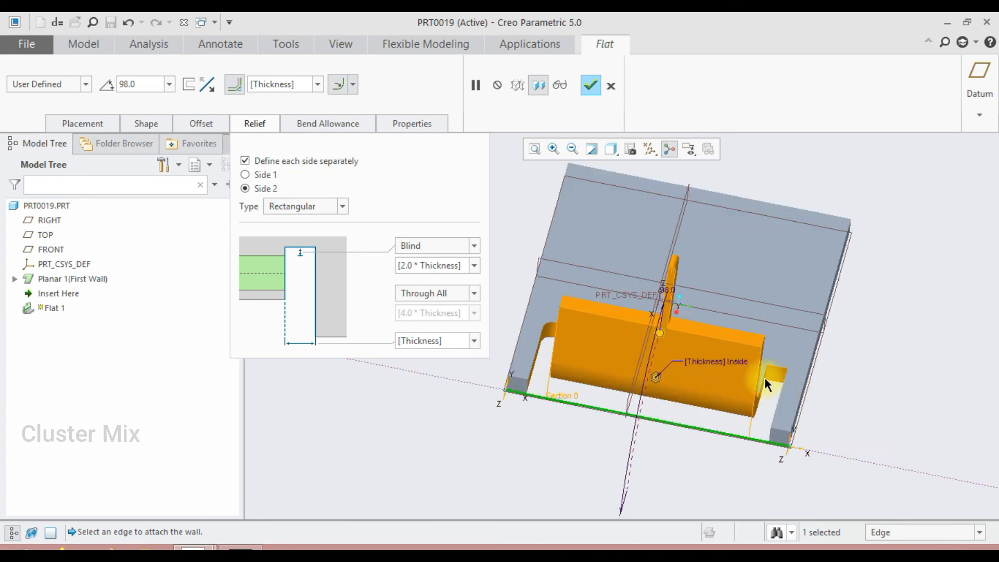
click(258, 175)
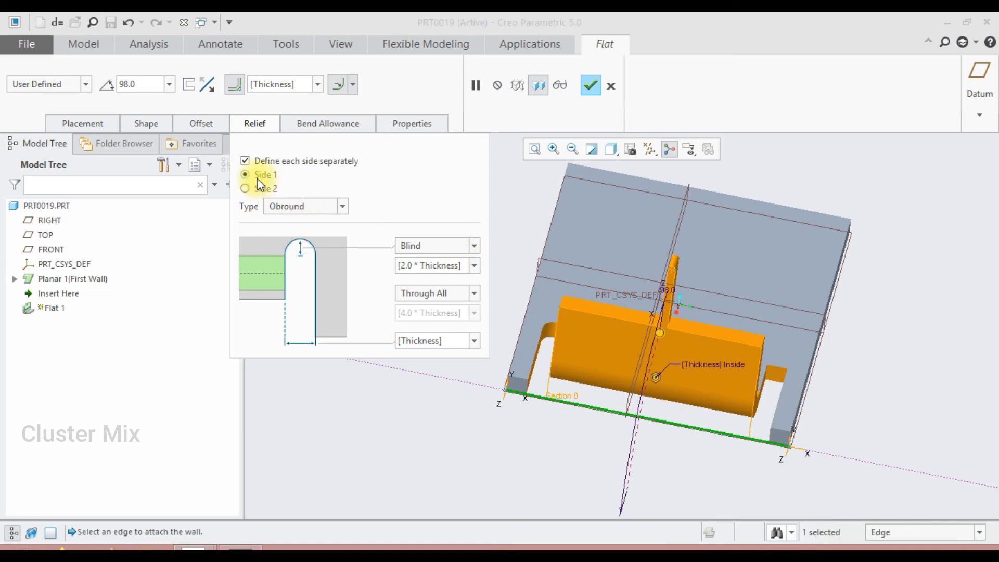
Set the bend allowance to use feature settings, trying the K factor and bend table options before settling on Y factor.
click(300, 127)
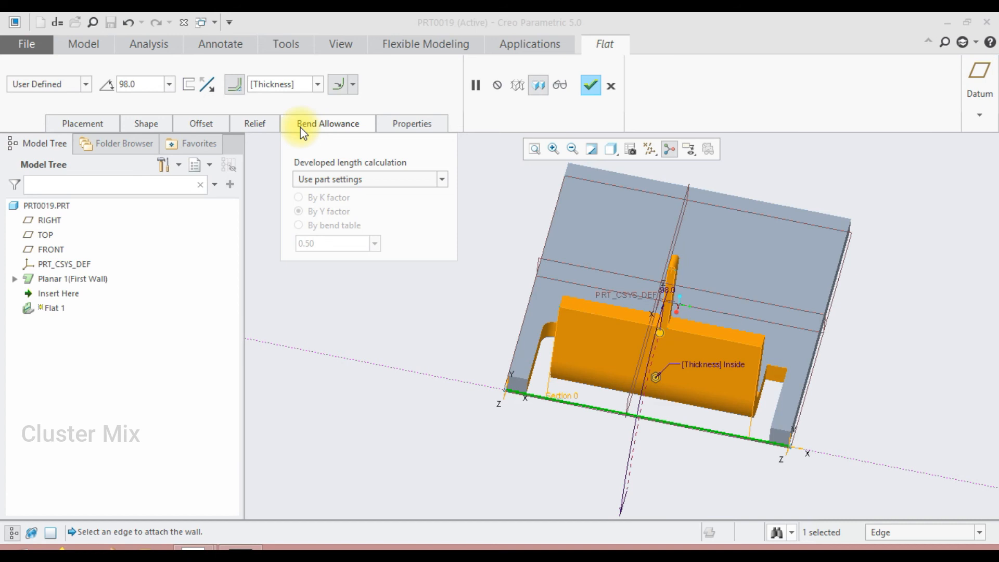
click(311, 179)
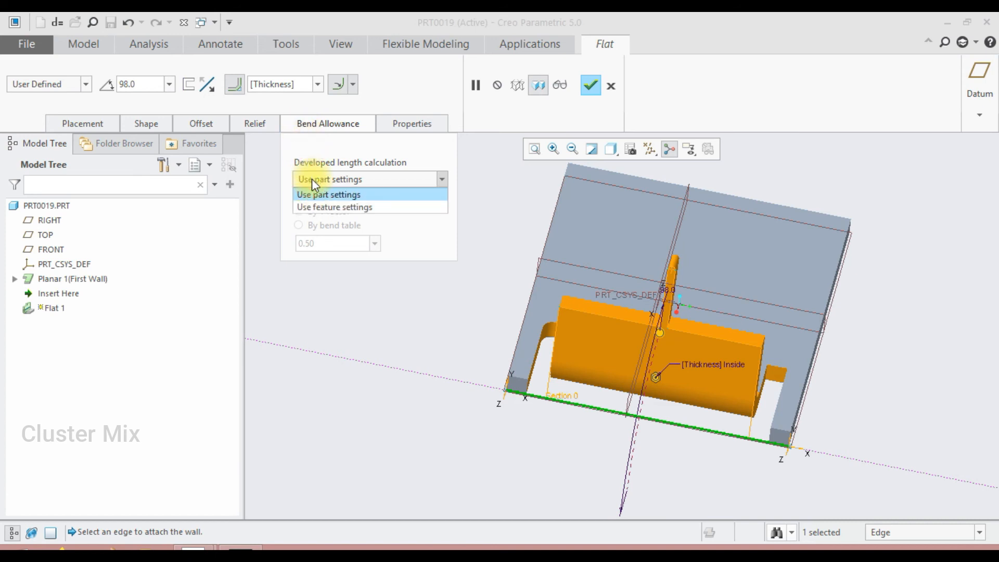
click(322, 207)
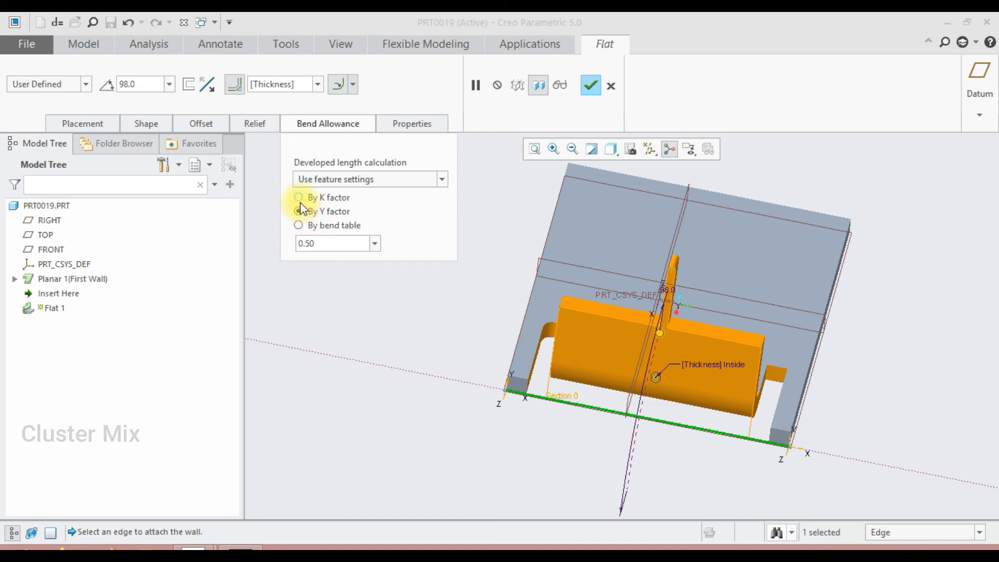
click(299, 197)
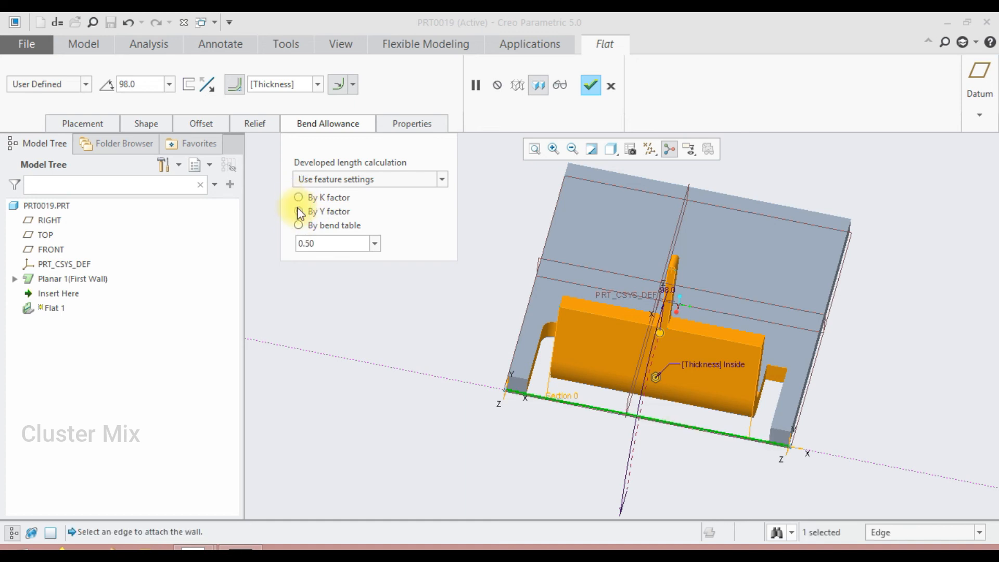
click(302, 225)
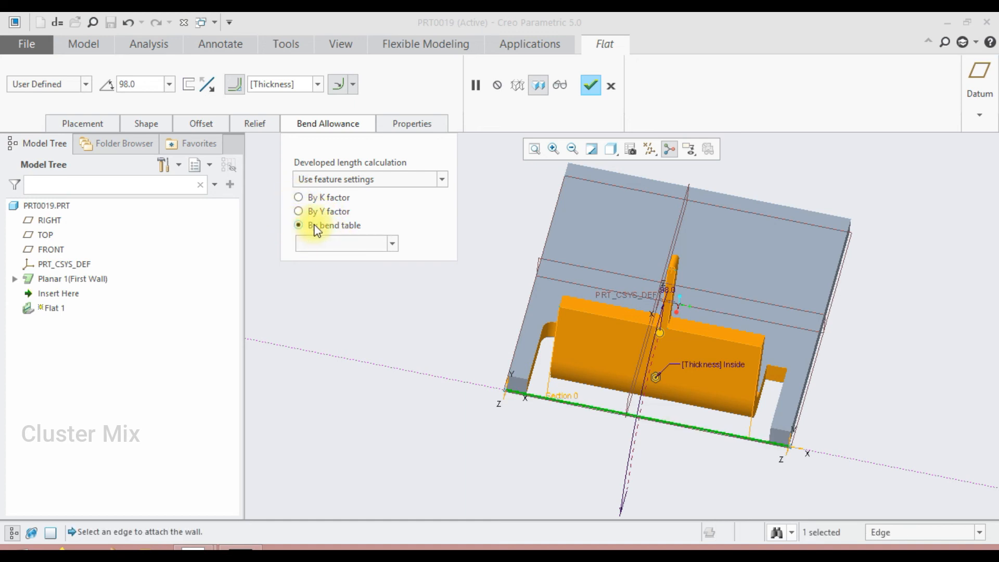
click(298, 211)
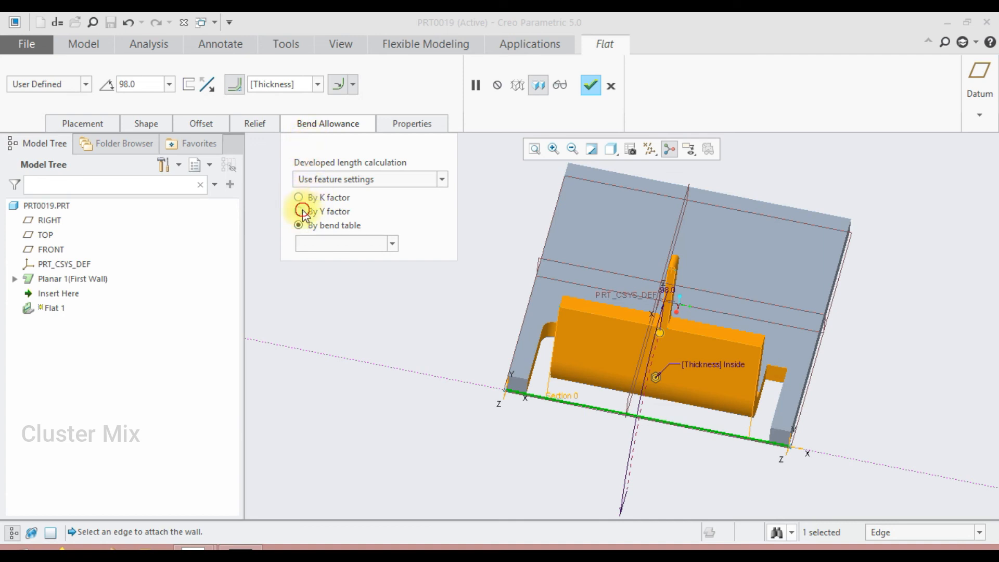
View the flat wall's name property, and try flipping the wall's thickness side before flipping it back.
click(402, 125)
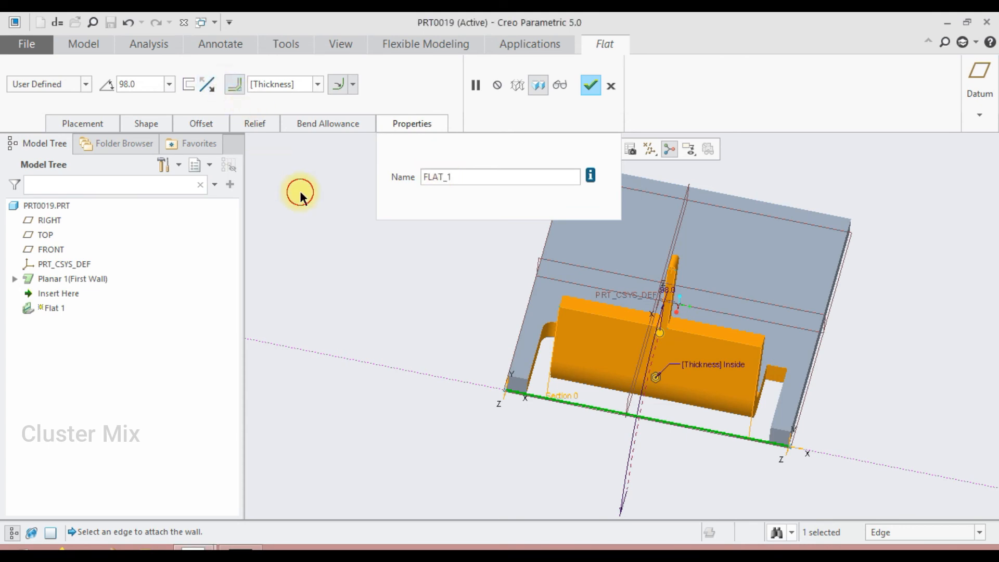
click(207, 83)
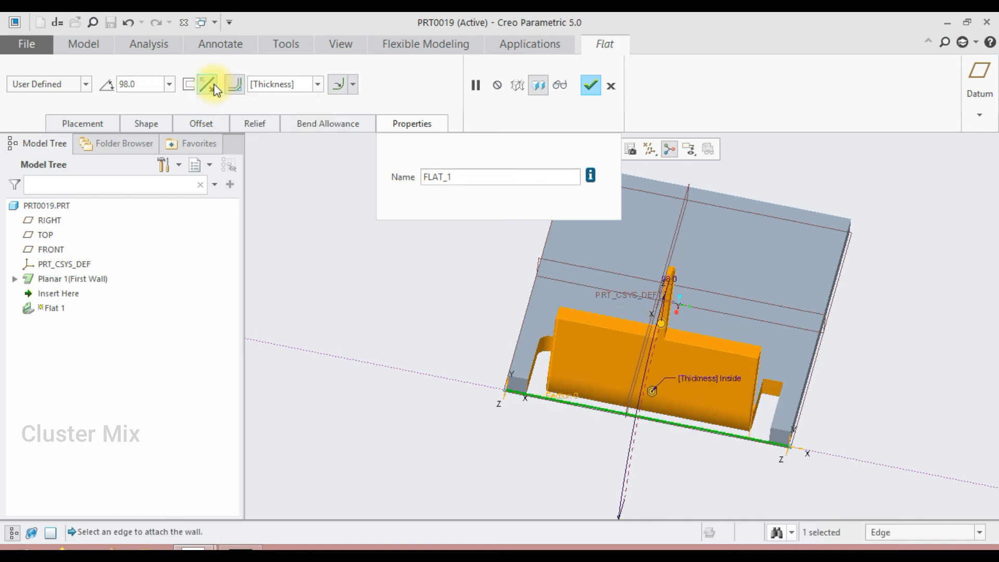
click(214, 85)
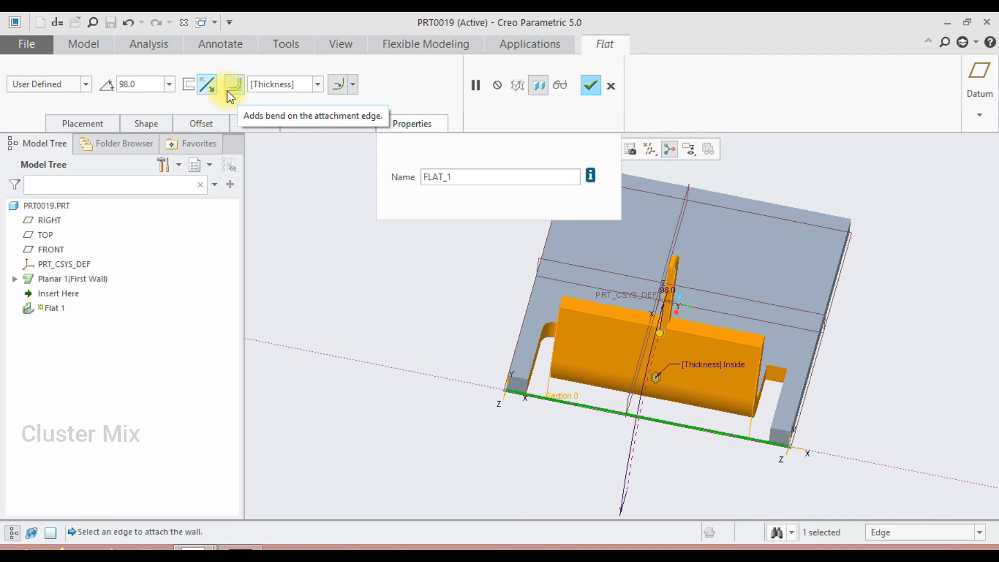
Try the flat wall without a bend on the attachment edge, inspect it, and restore the bend.
click(232, 85)
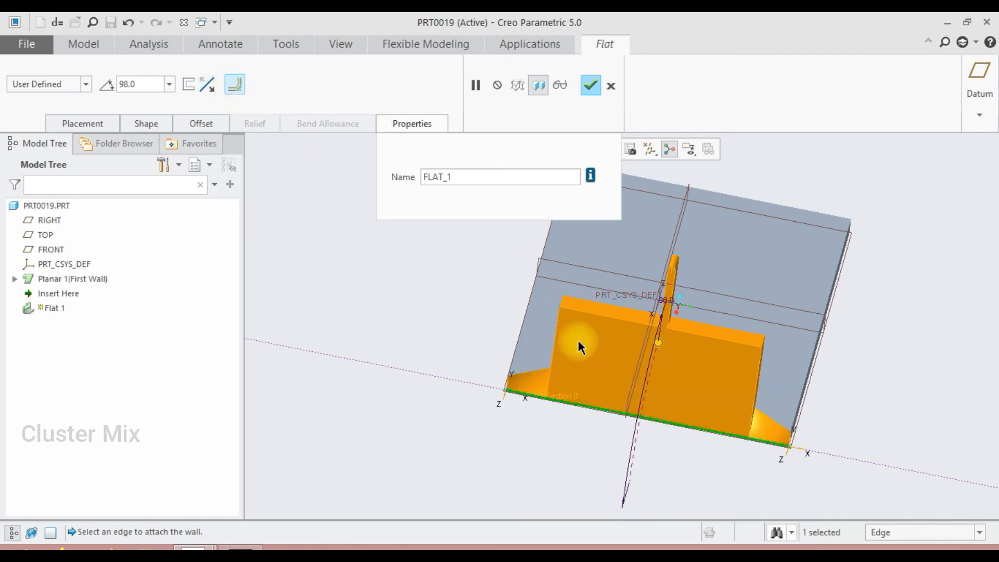
scroll(579, 343, down, 2)
middle_drag(580, 351, 535, 329)
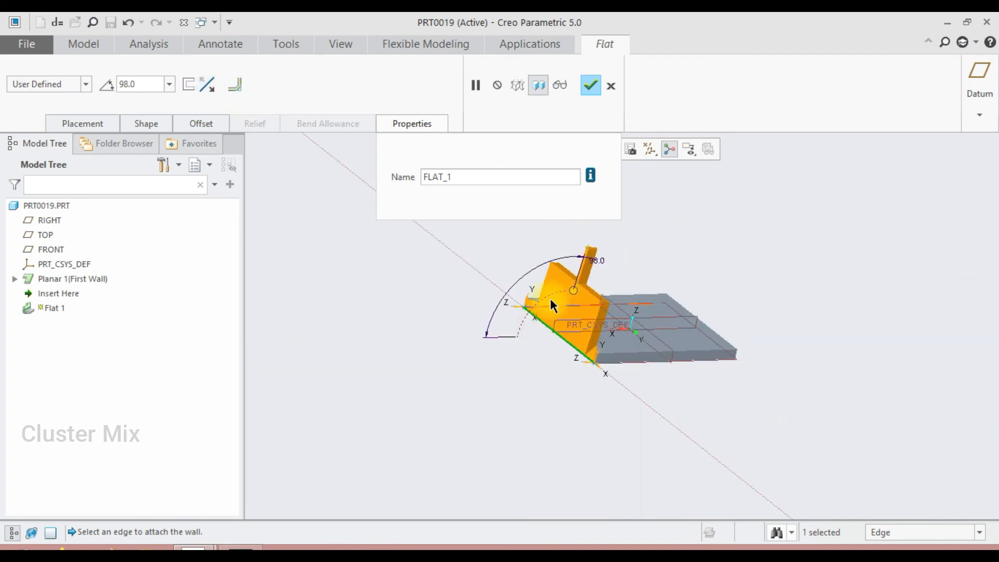
scroll(554, 338, up, 3)
scroll(573, 335, down, 1)
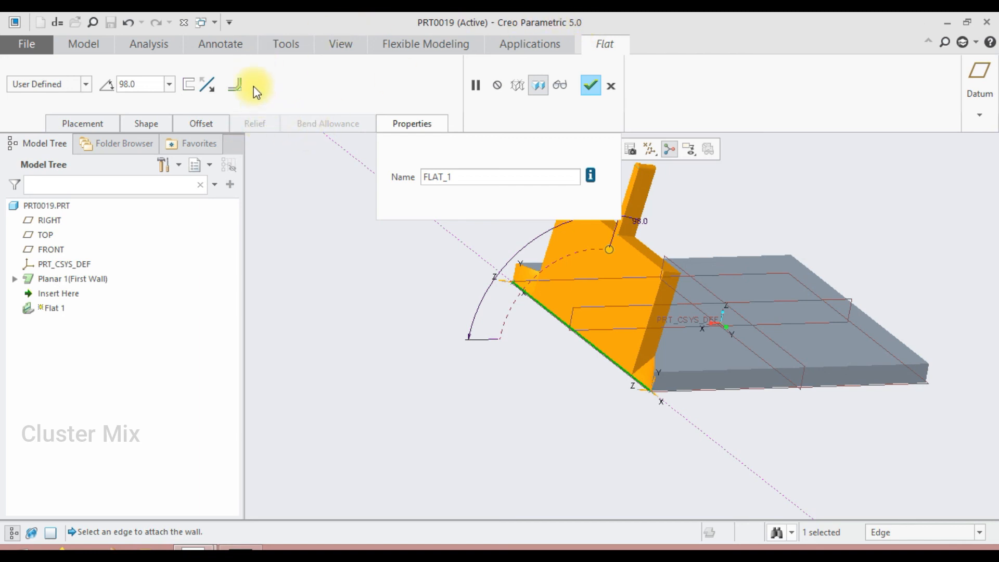
click(236, 85)
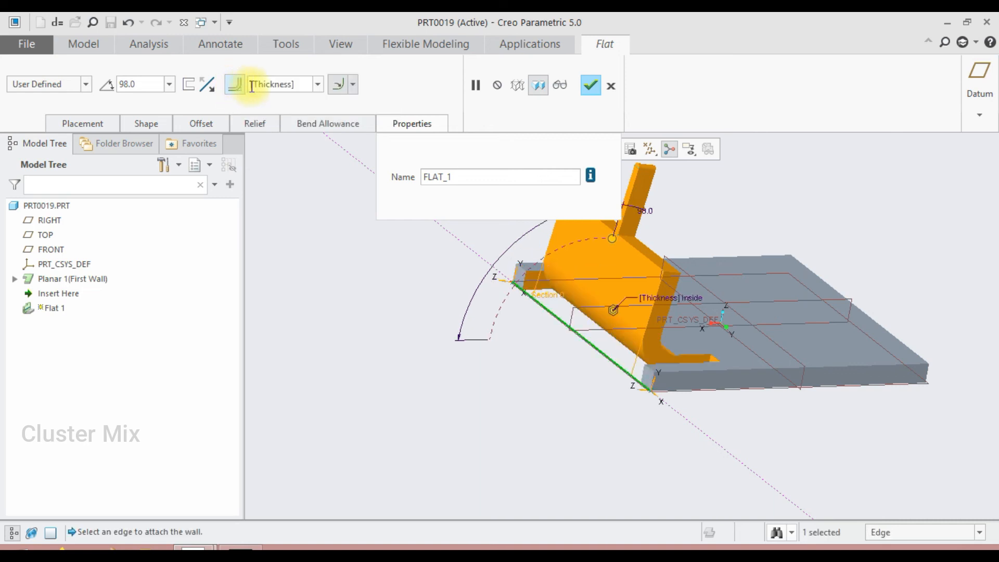
Try dimensioning the bend radius on the outer surface and return it to the inner surface.
click(353, 85)
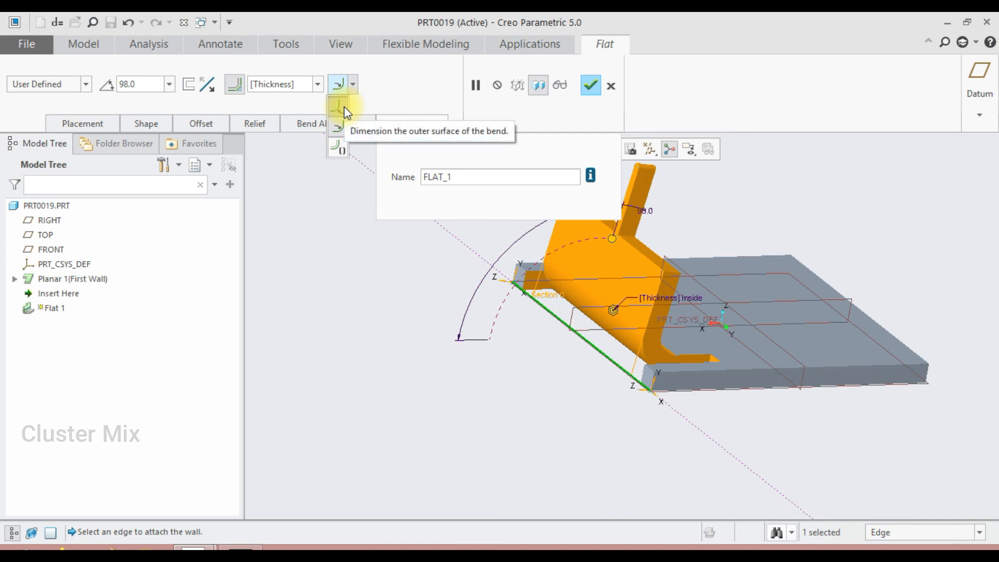
click(344, 107)
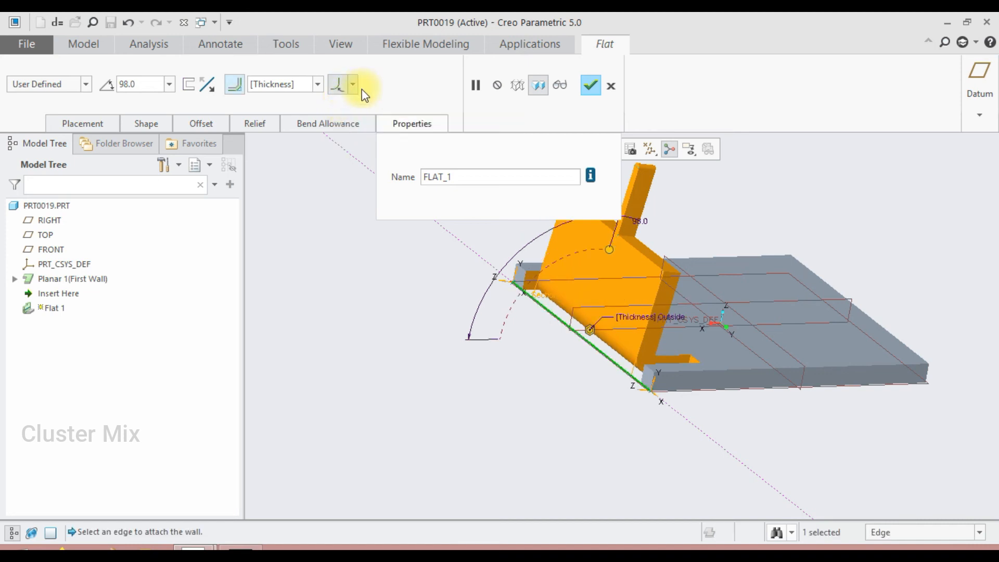
click(353, 85)
click(339, 127)
click(353, 84)
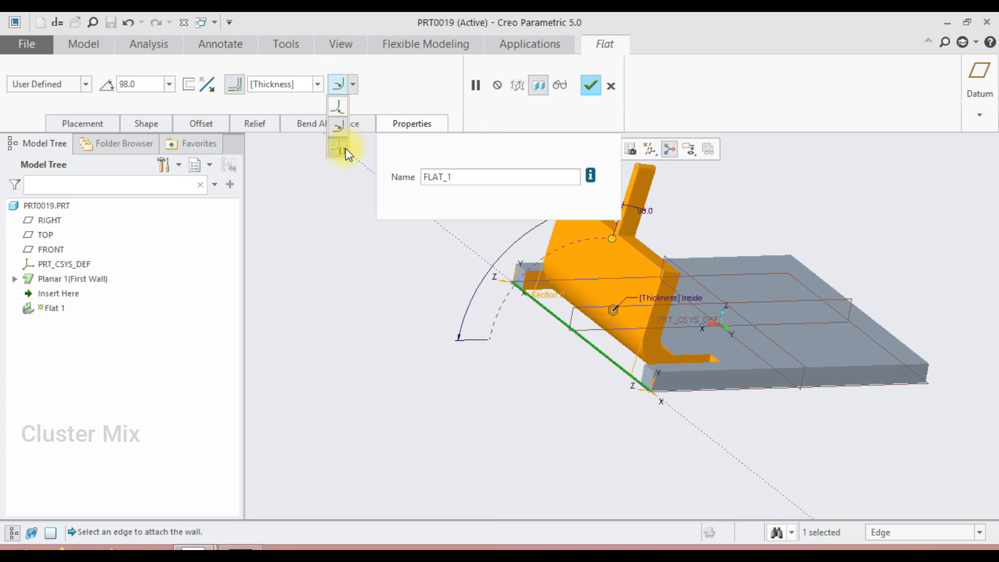
click(409, 81)
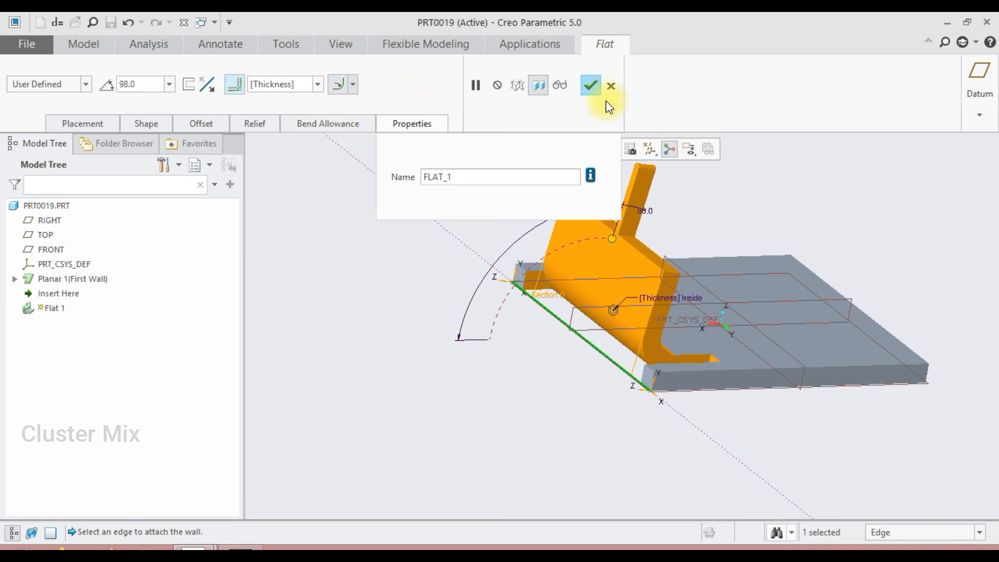
Complete the flat wall feature and inspect the finished wall in the default orientation and from the side.
click(591, 88)
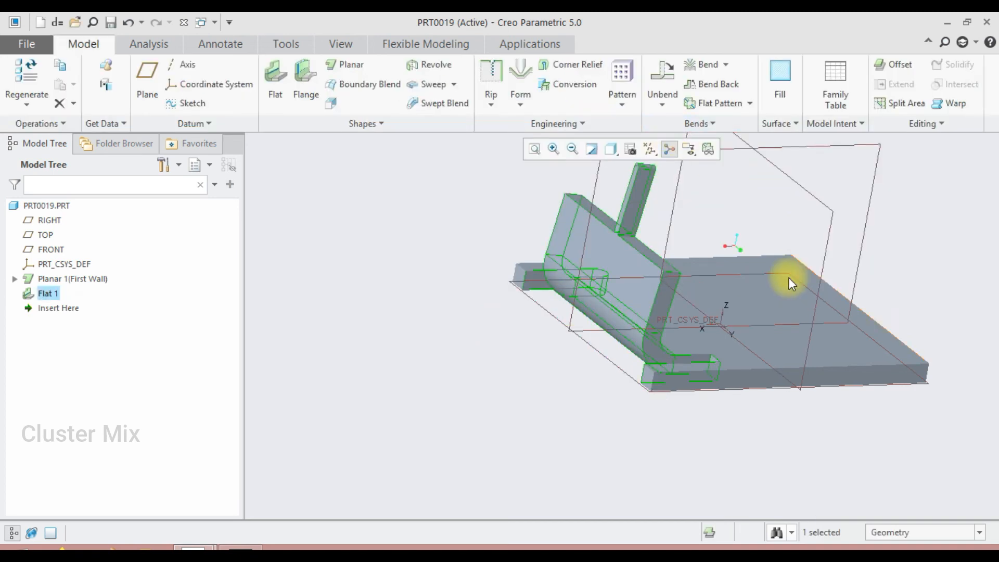
key(ctrl+d)
middle_drag(779, 296, 629, 298)
scroll(629, 298, down, 2)
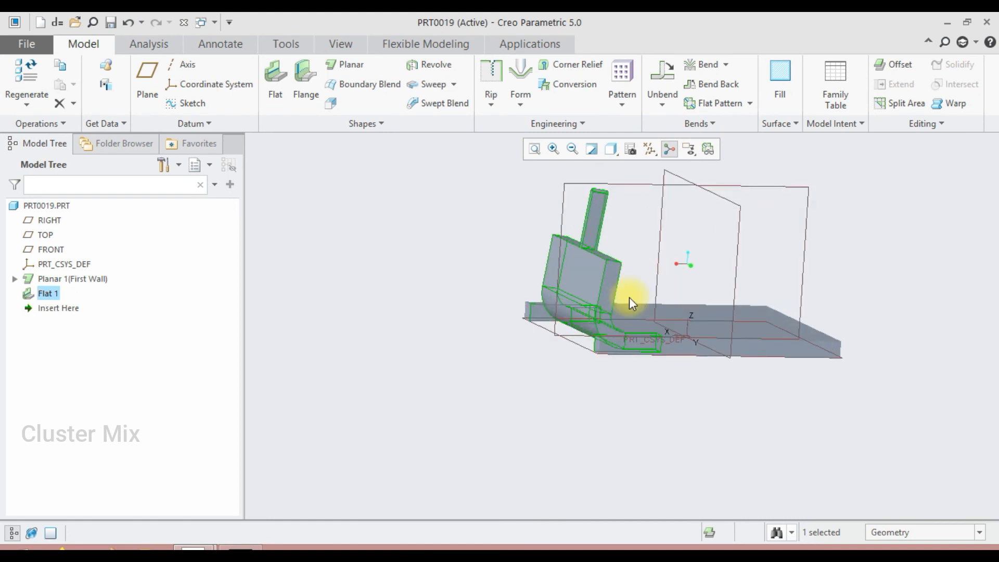